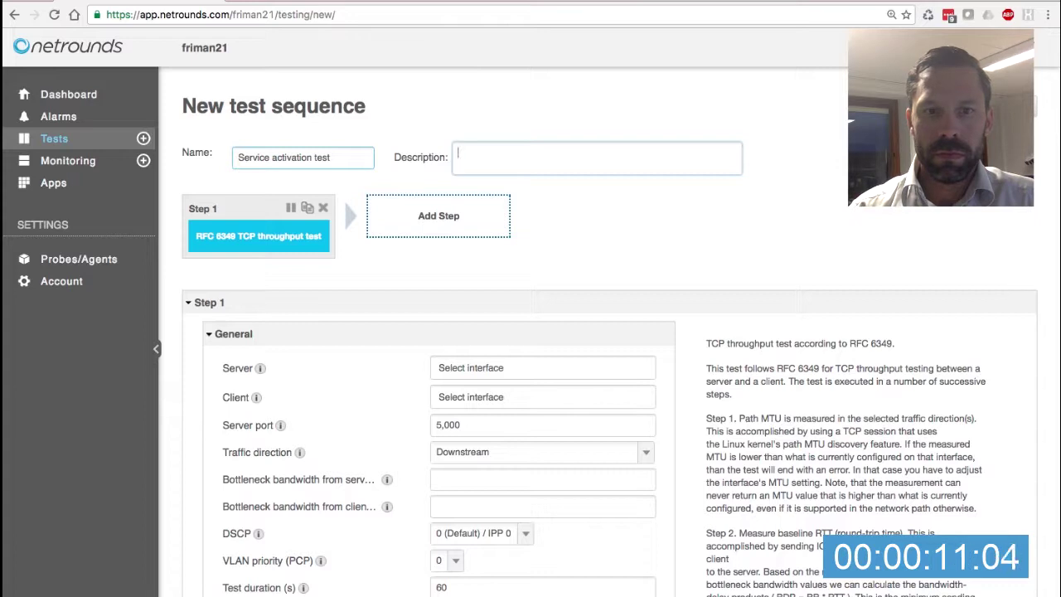
Fill in the test sequence description as "Performance, FW ports, QoS".
type("mance")
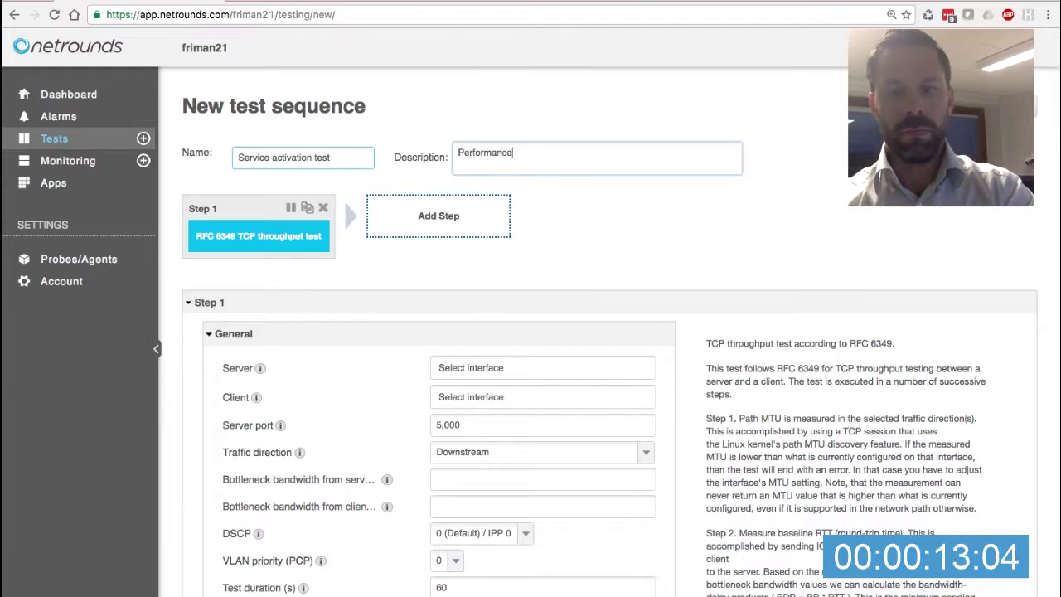
type(", FW ports")
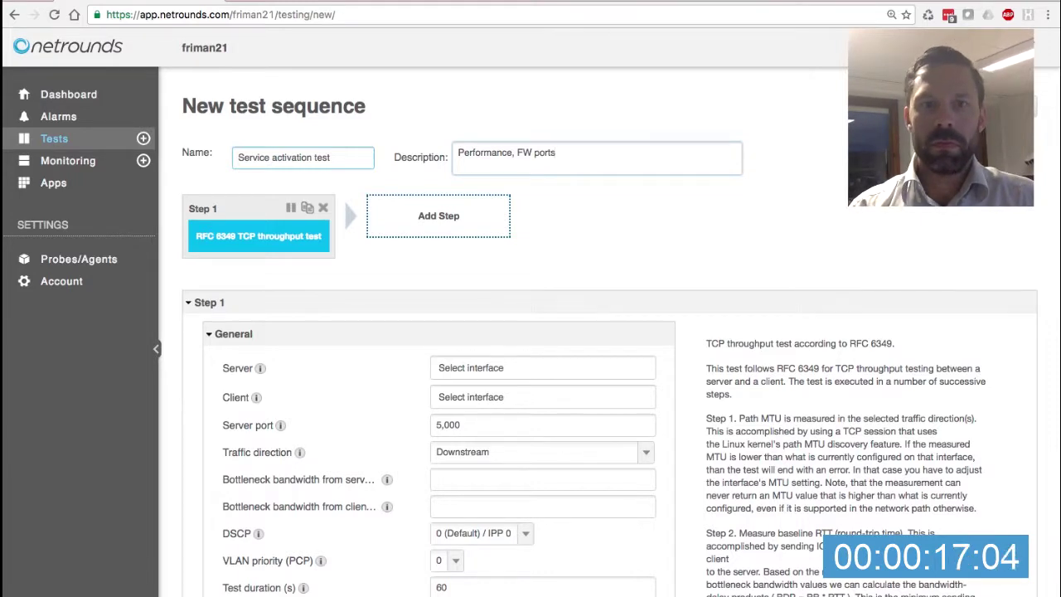
type(", Q")
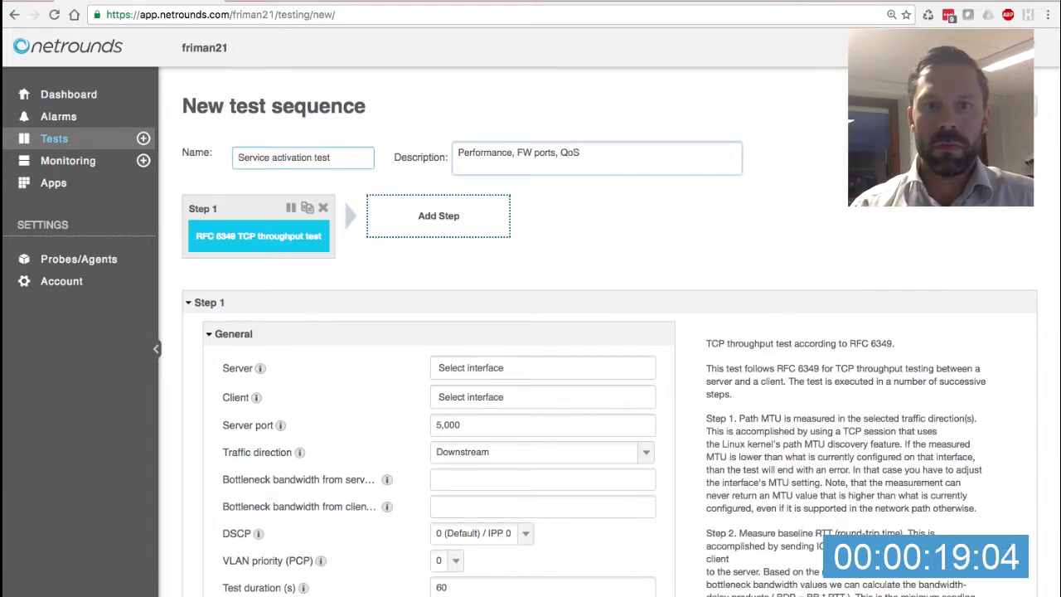
type("oS")
Set the throughput test's server to the MAINDC: eth0 interface and its client to RANCE: eth0.
left_click(485, 368)
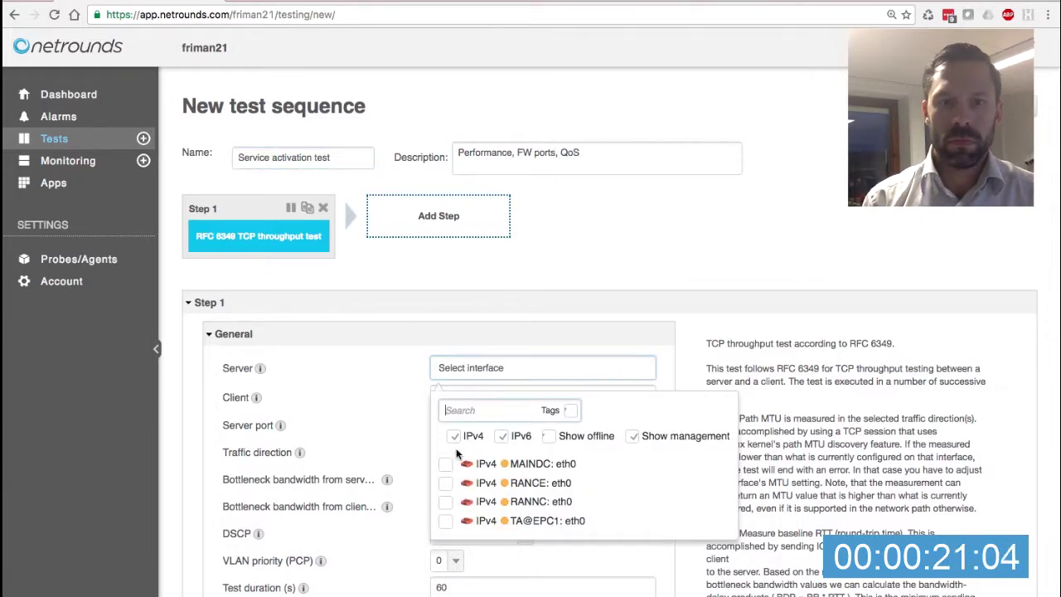
left_click(446, 464)
left_click(481, 402)
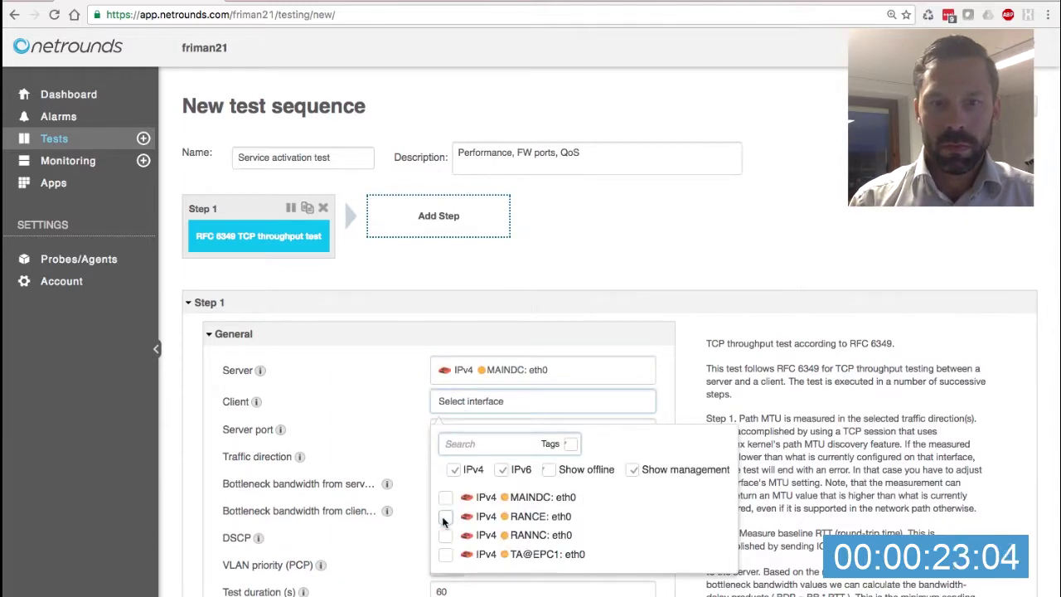
left_click(446, 515)
Set the bottleneck bandwidth to 987 both from server to client and from client to server.
scroll(464, 477, "down", 3)
left_click(450, 365)
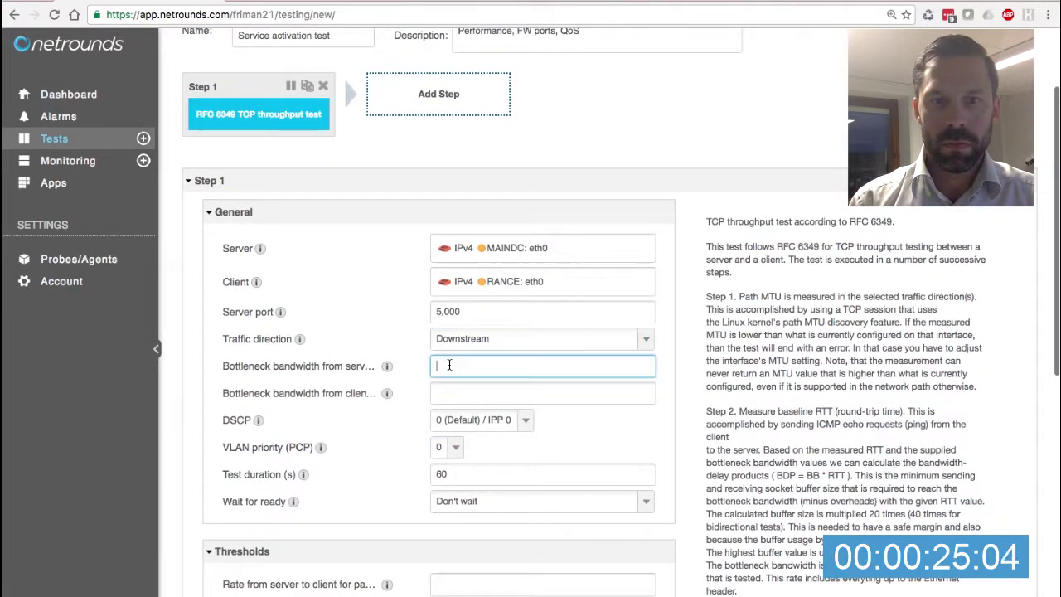
type("987")
key("Tab")
type("98")
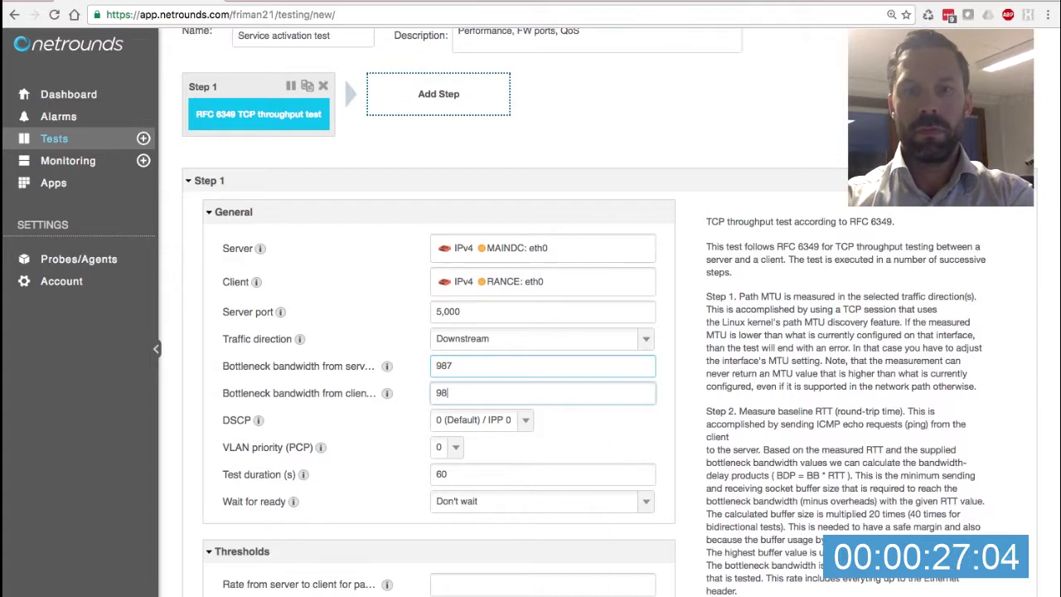
type("7")
Set the pass rate thresholds to 980 for both server to client and client to server.
scroll(465, 363, "down", 5)
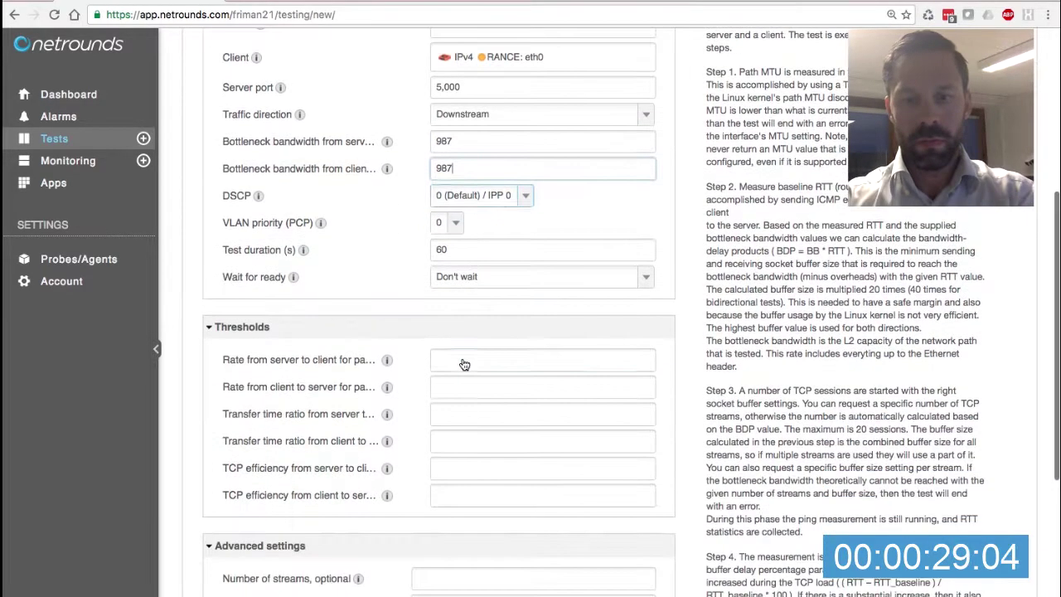
left_click(465, 363)
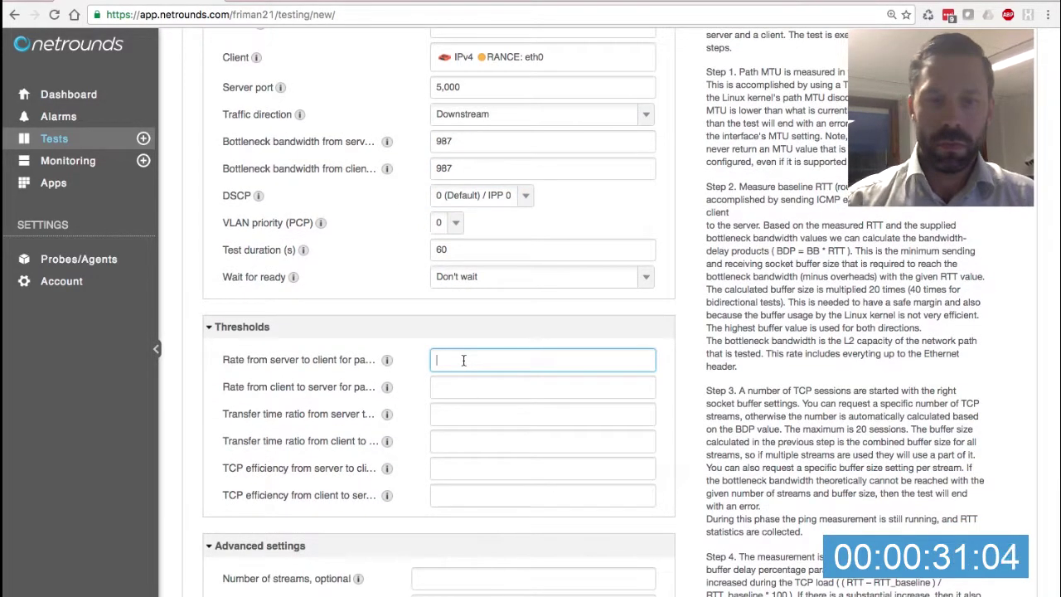
type("980")
key("Tab")
type("98")
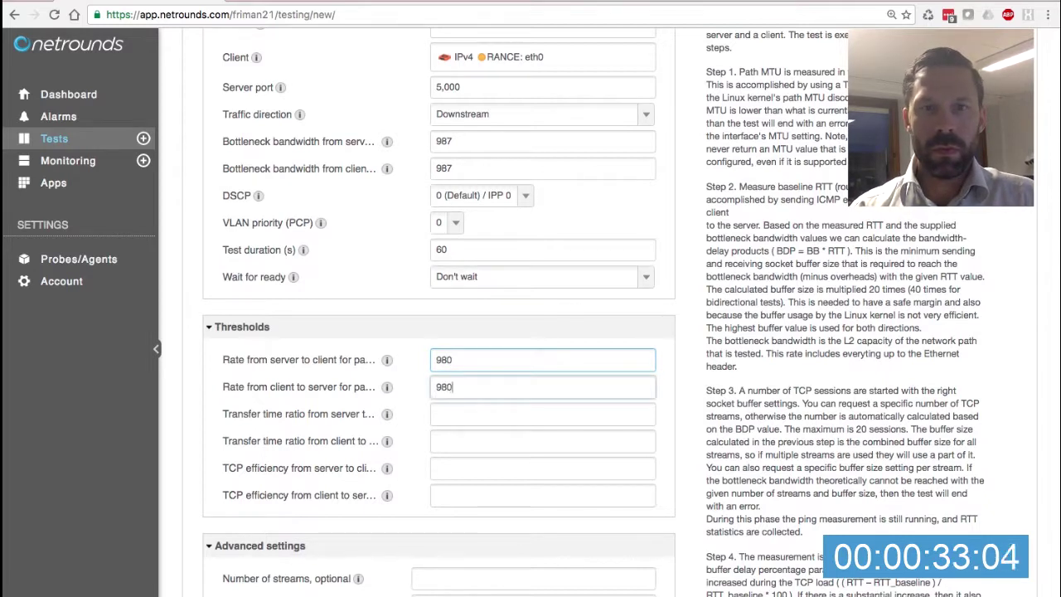
Set both transfer time ratio thresholds to 1 and fill in both TCP efficiency thresholds, with 99.9 from server to client.
key("Tab")
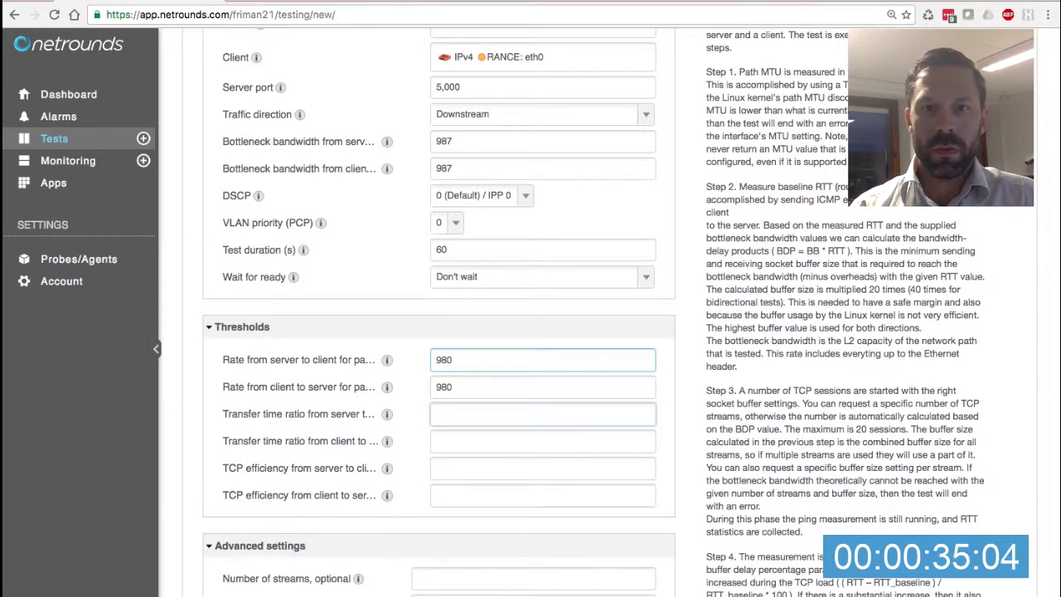
key("Tab")
type("1")
key("Tab")
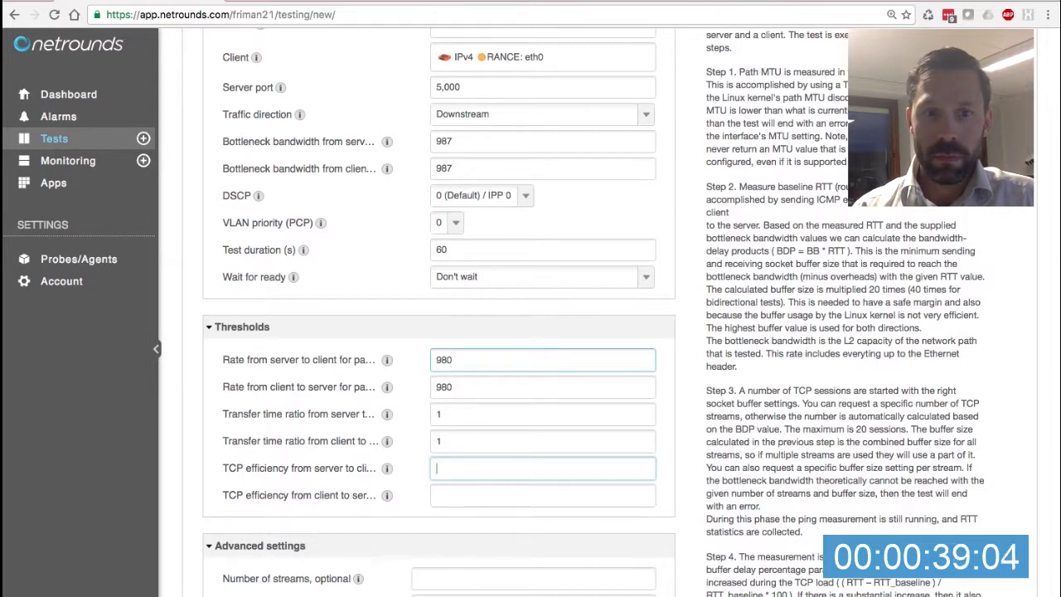
type("99.9")
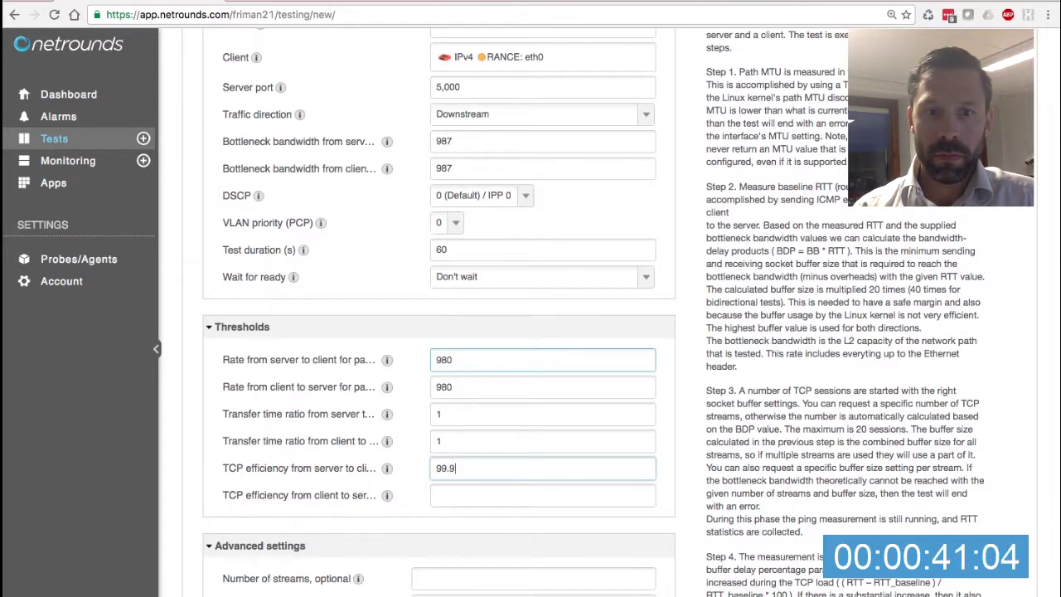
key("Tab")
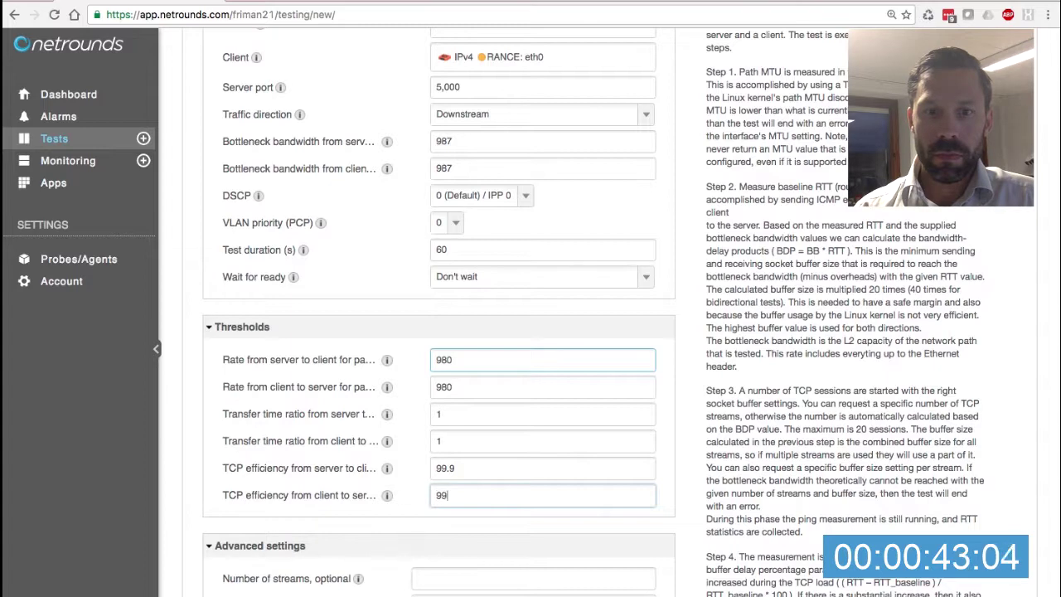
Rename Step 1 of the test sequence as "RFC 6349".
scroll(470, 310, "up", 5)
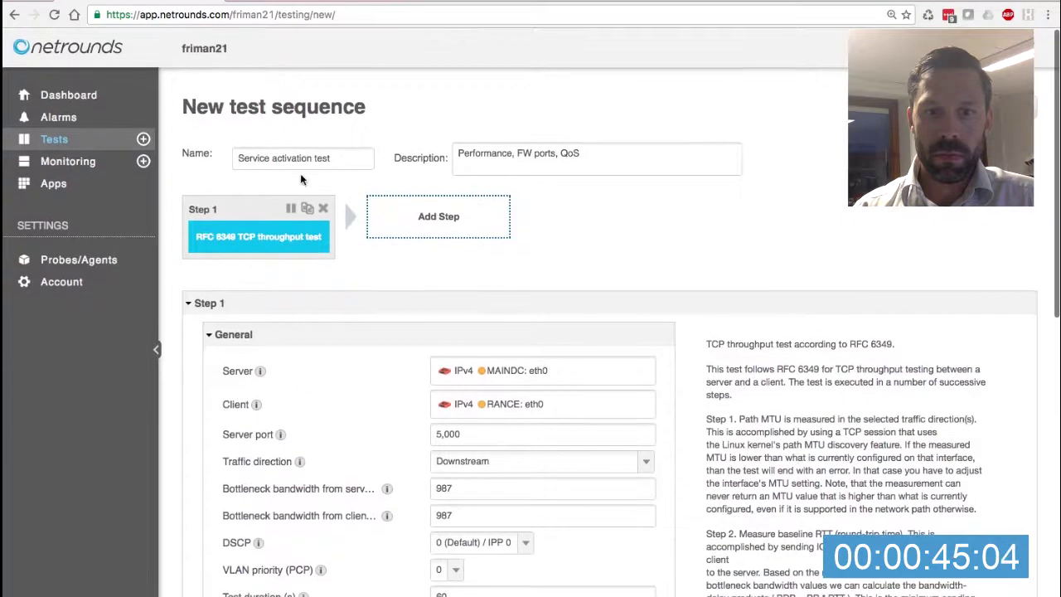
type("R")
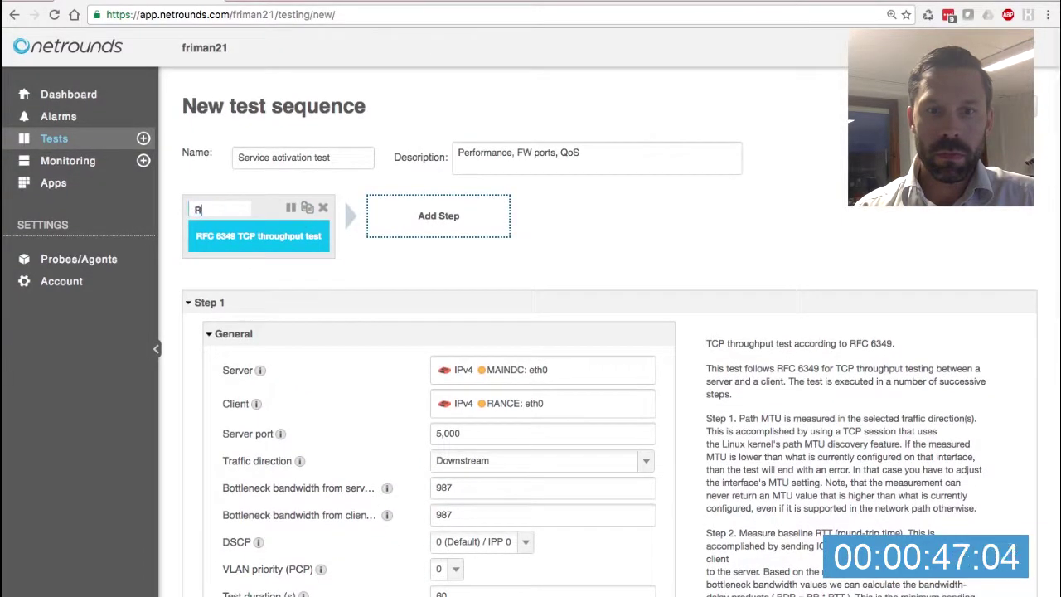
type("FC 6349")
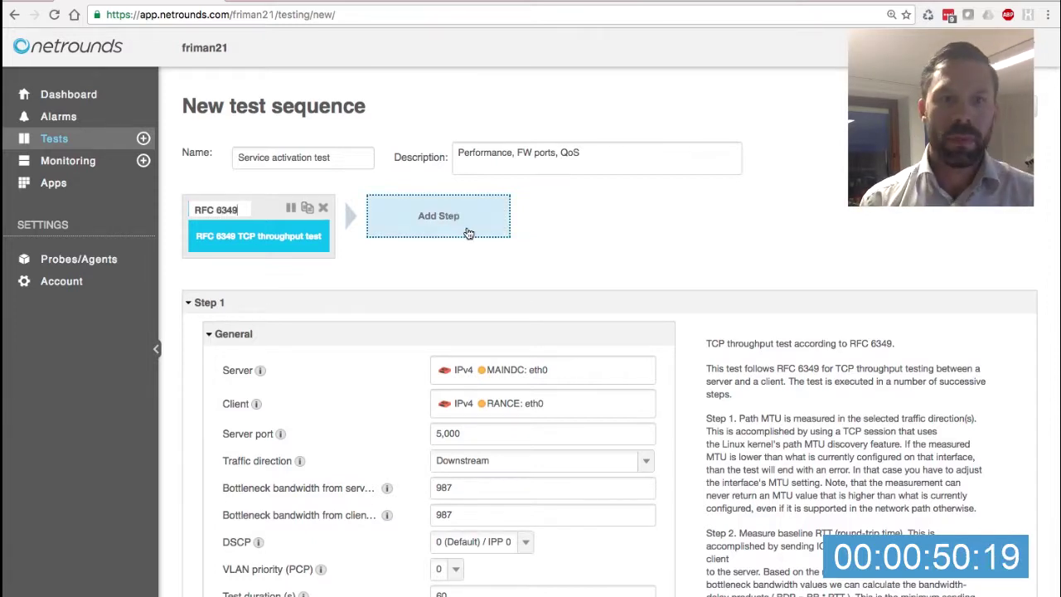
Add a second step to the test sequence containing a SIP test.
left_click(468, 226)
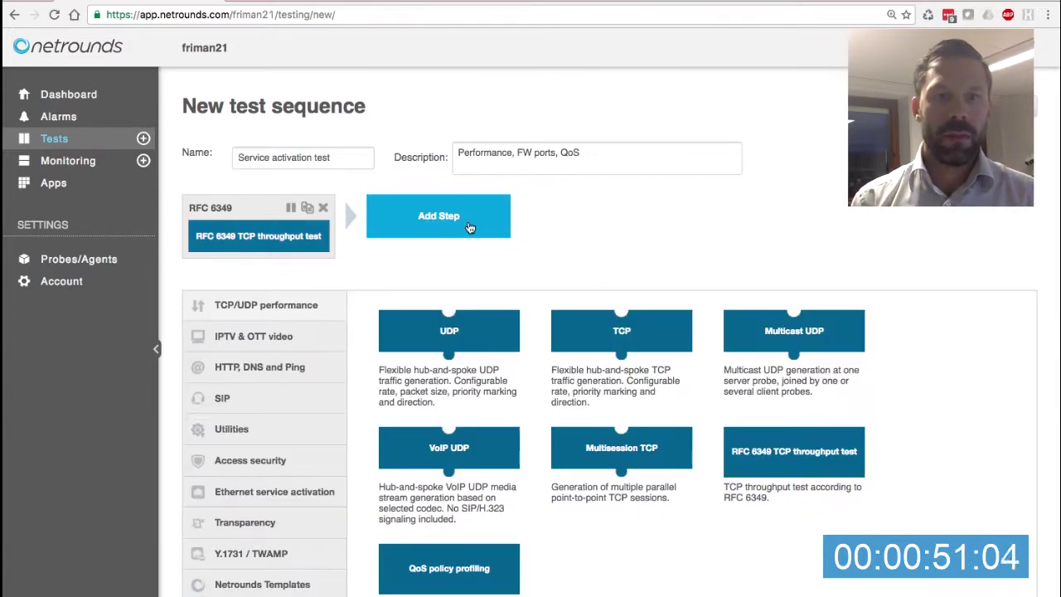
left_click(232, 397)
left_click(449, 331)
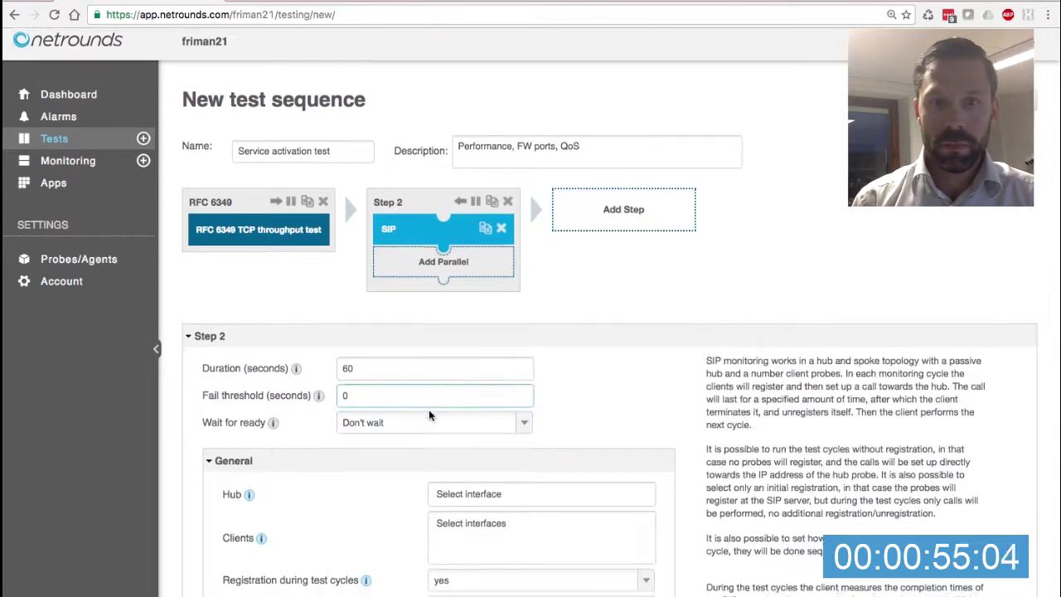
Set the SIP test's hub to MAINDC: eth0 with the first listed SIP account.
scroll(479, 398, "down", 3)
left_click(480, 398)
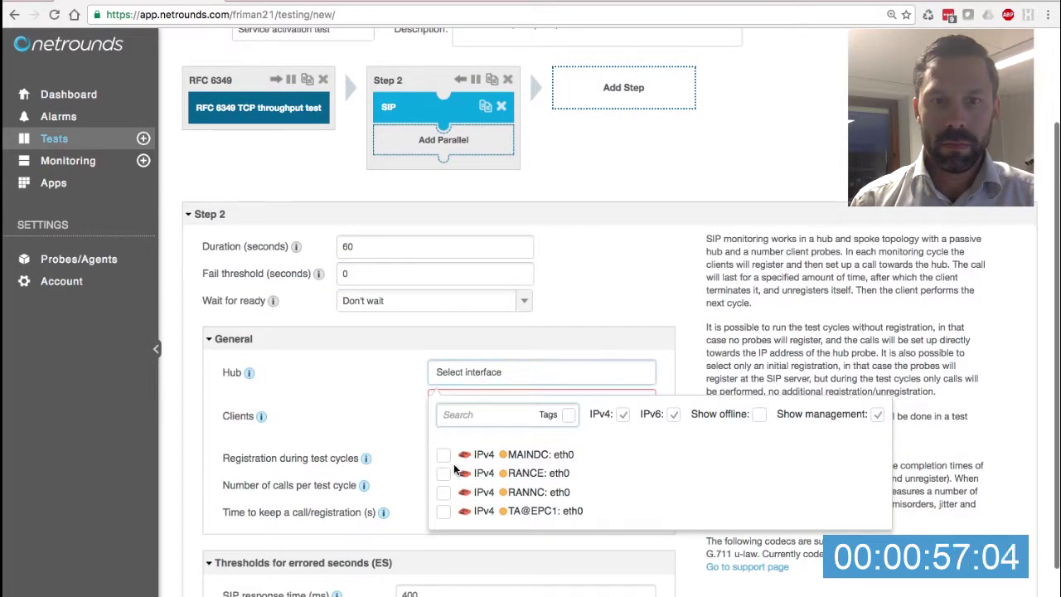
left_click(443, 455)
left_click(445, 505)
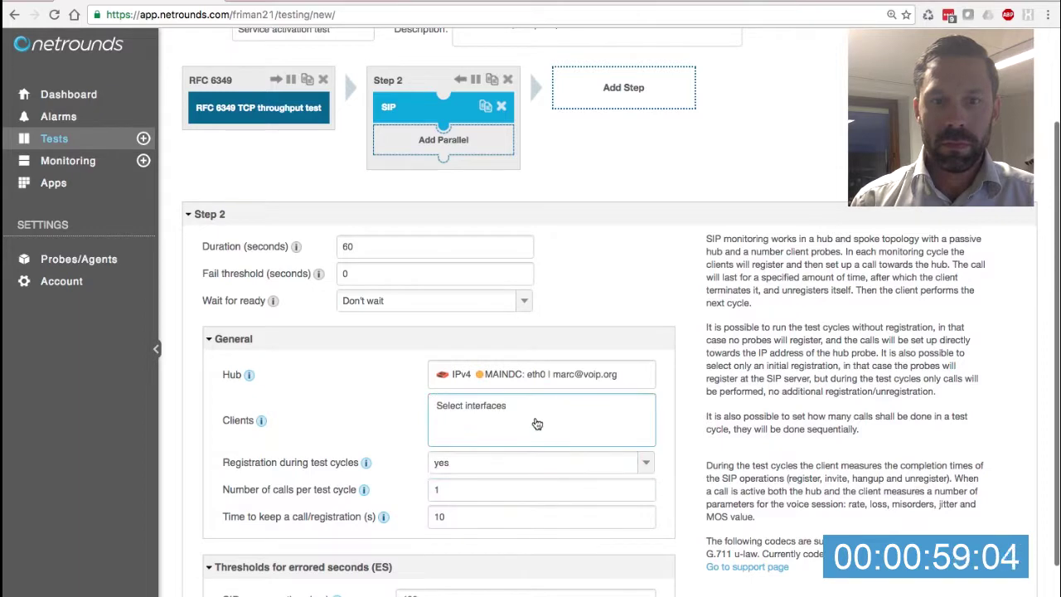
Set the SIP test's client to RANCE: eth0 with the second listed SIP account.
left_click(538, 422)
left_click(445, 533)
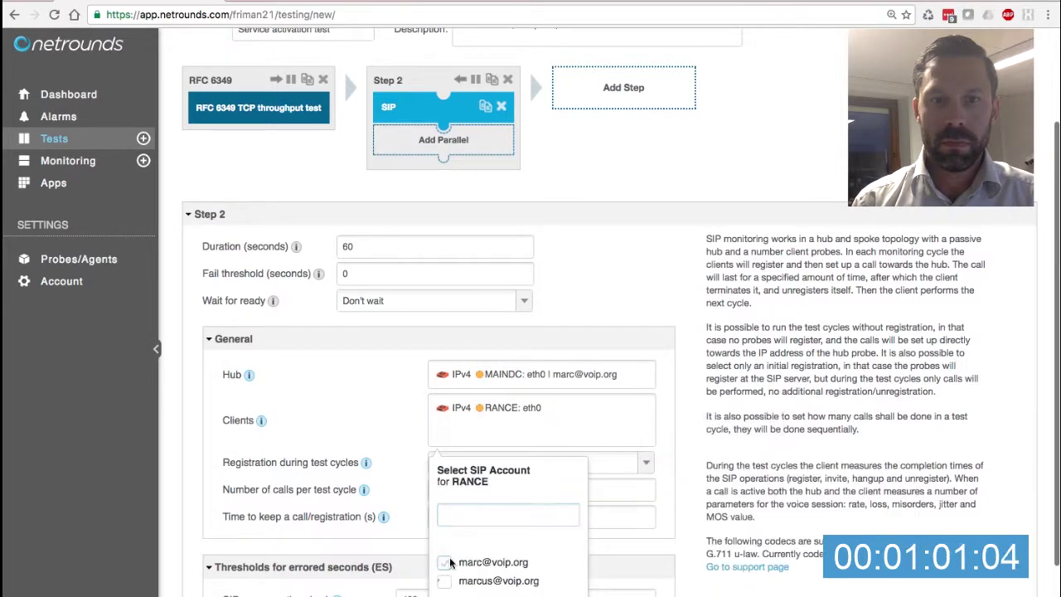
left_click(445, 582)
Add an HTTP test in parallel with the SIP test in Step 2.
scroll(581, 426, "down", 3)
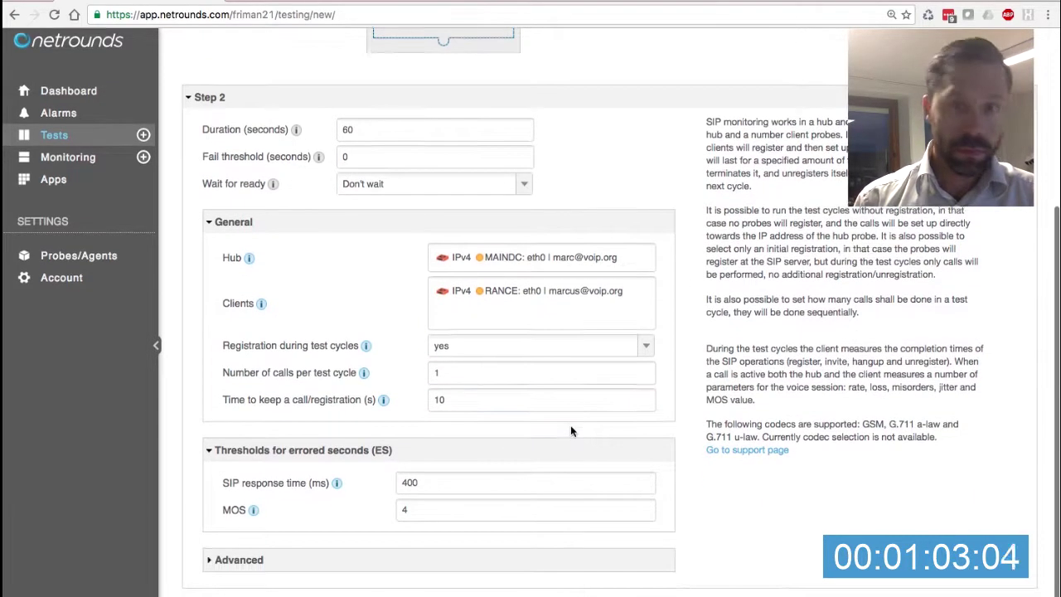
scroll(581, 440, "up", 5)
scroll(581, 442, "up", 1)
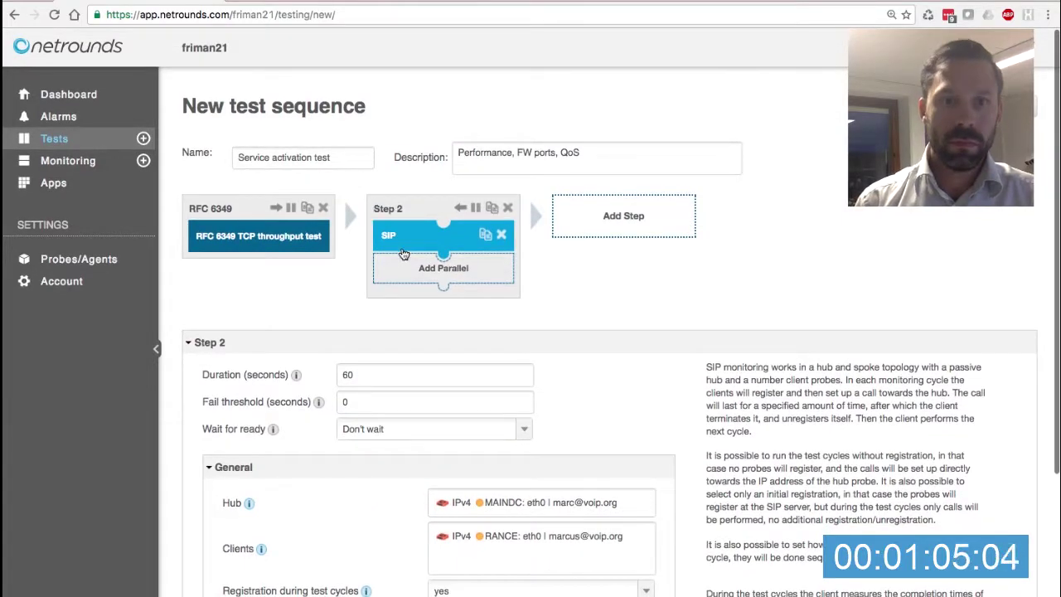
left_click(403, 268)
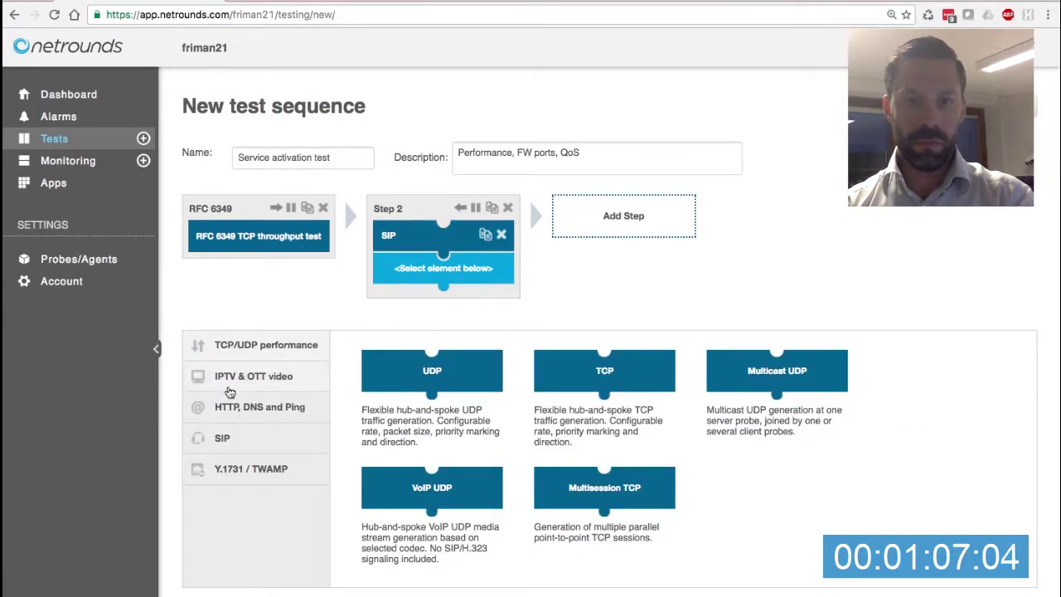
left_click(258, 411)
left_click(635, 372)
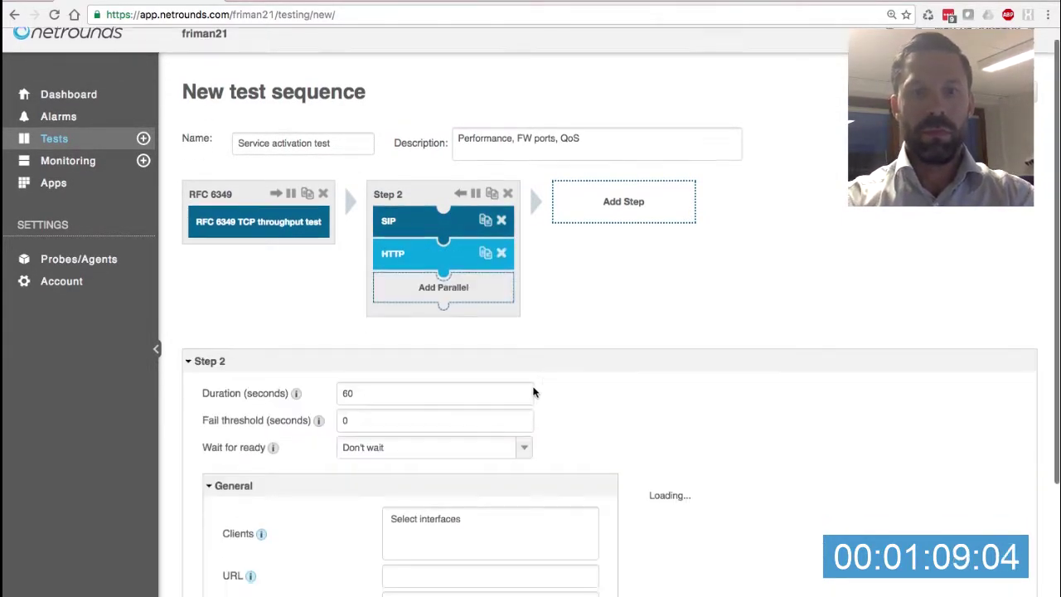
scroll(473, 383, "down", 4)
left_click(455, 360)
left_click(422, 470)
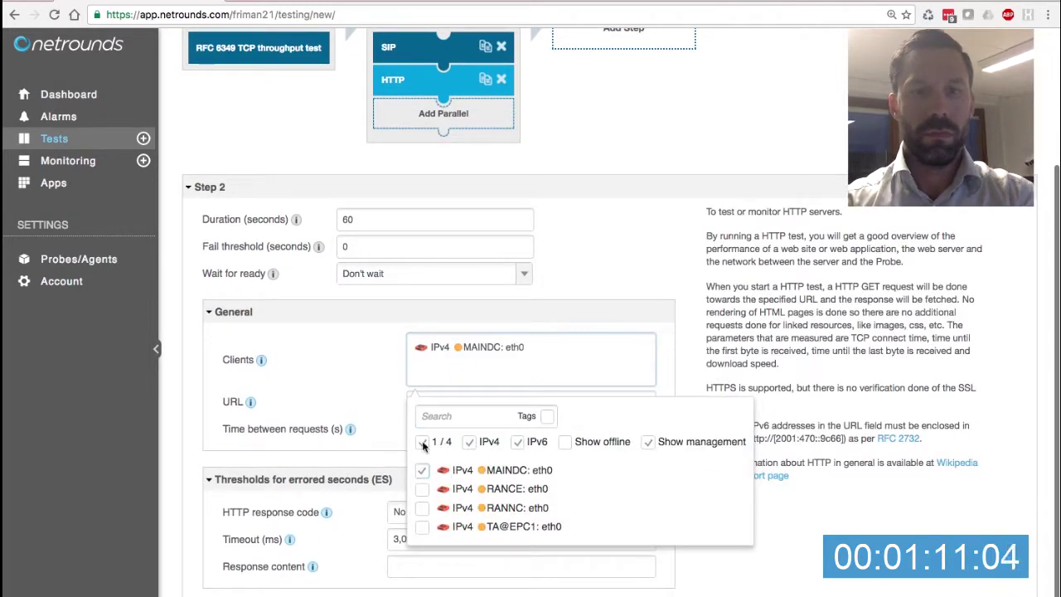
left_click(426, 402)
type("htt")
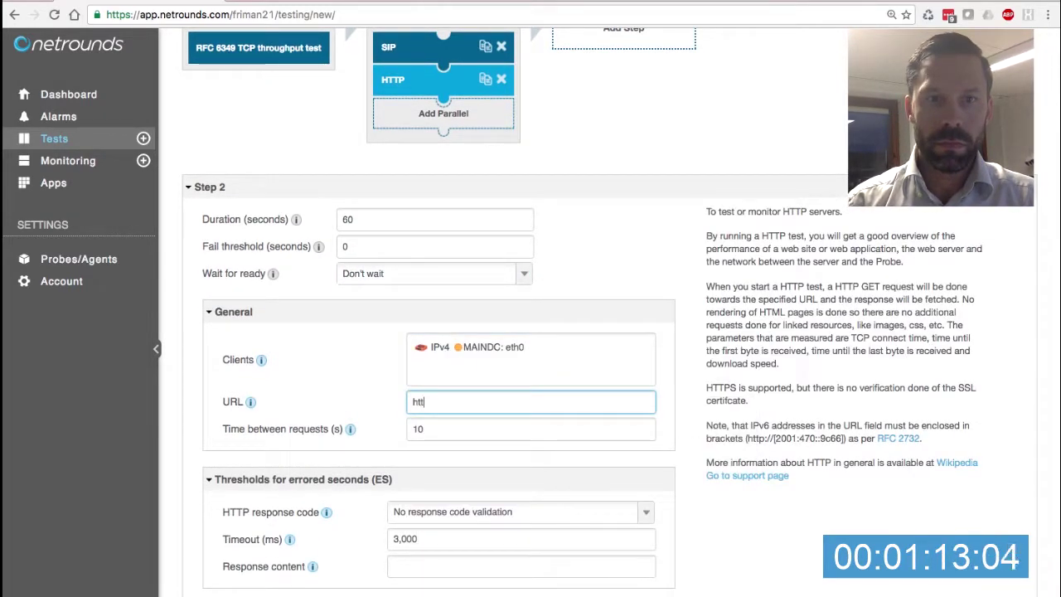
type("p:")
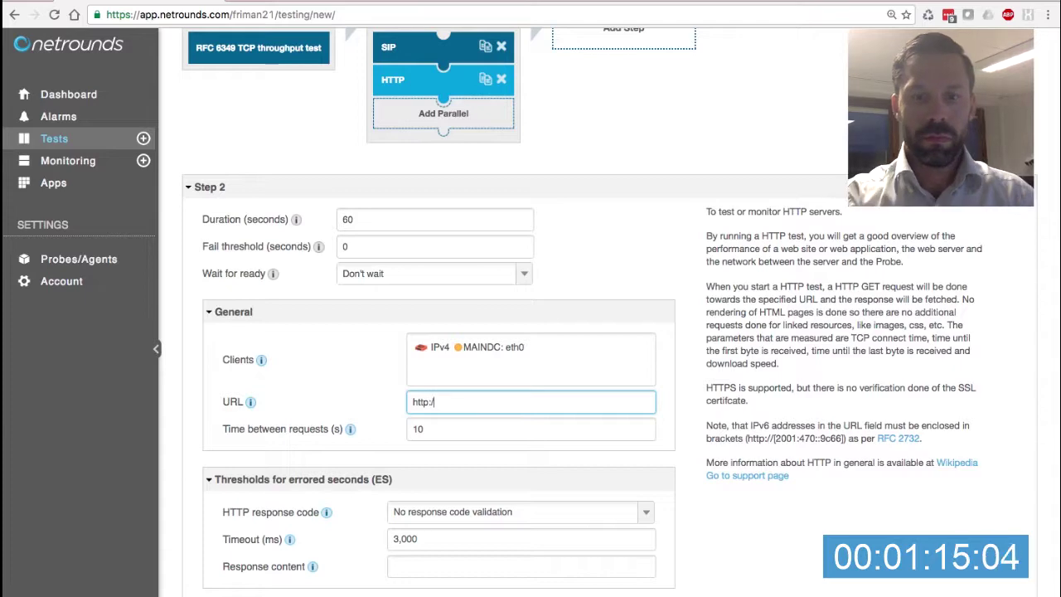
type("//www.netrounds.com")
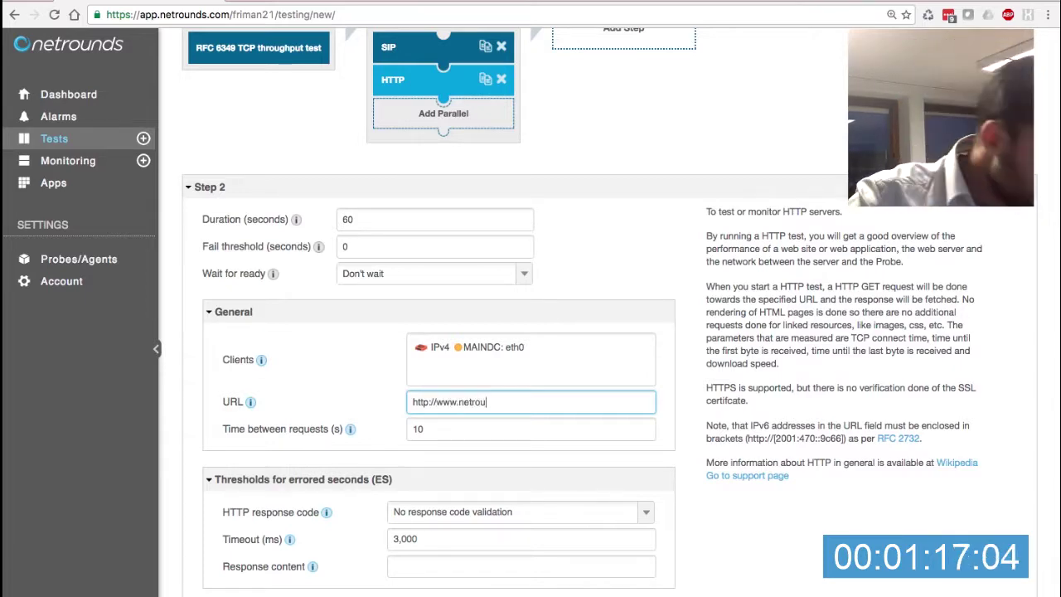
left_click(432, 384)
Add a DNS test in parallel with the SIP and HTTP tests in Step 2.
scroll(432, 384, "up", 5)
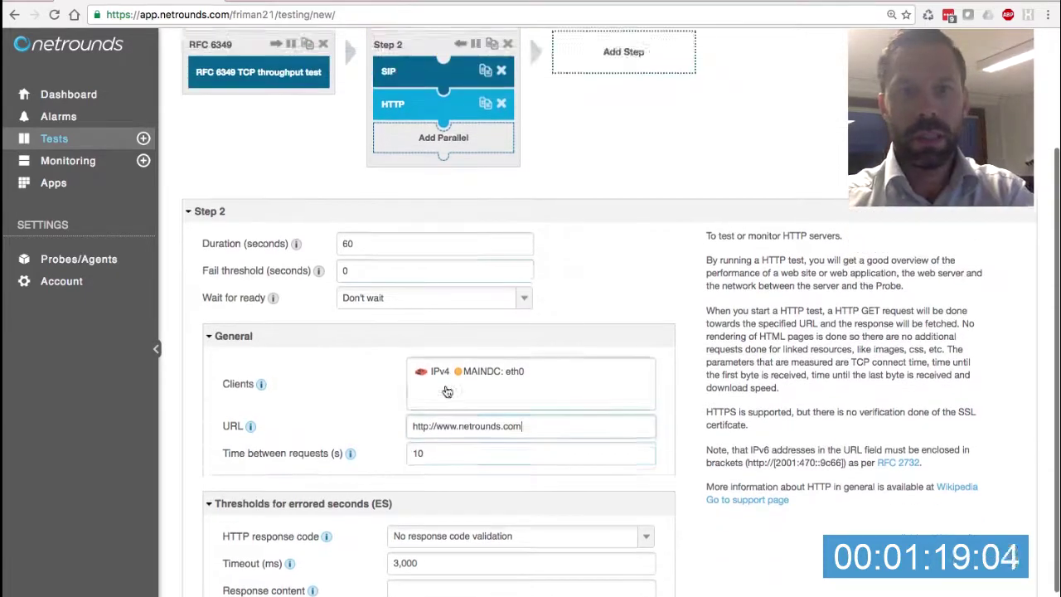
left_click(444, 302)
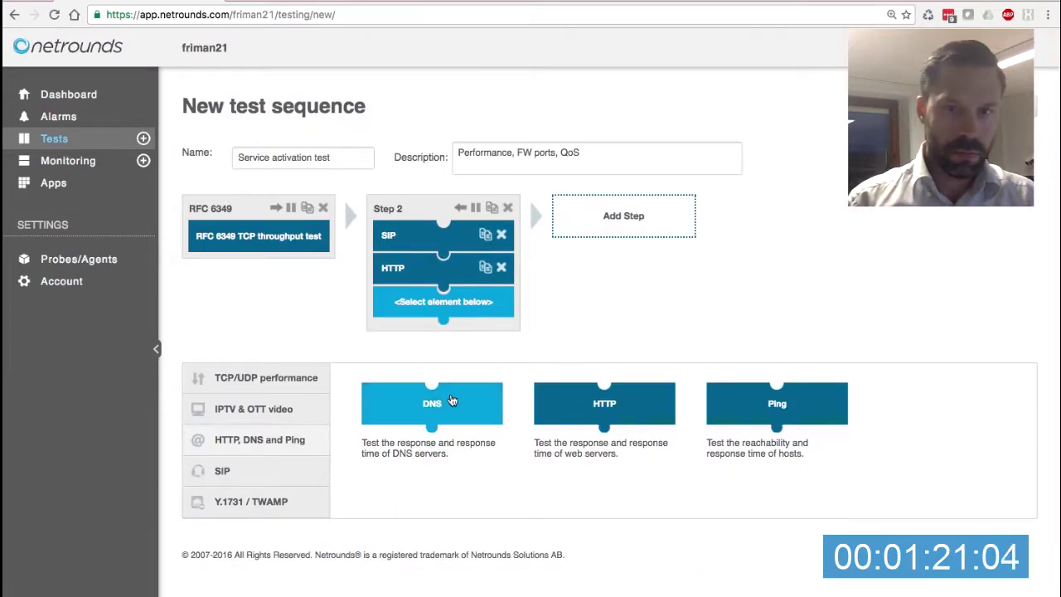
left_click(452, 401)
Configure the DNS test with MAINDC: eth0 as the client, DNS server 8.8.8.8 and lookup name netrounds.com.
scroll(481, 415, "down", 3)
left_click(462, 372)
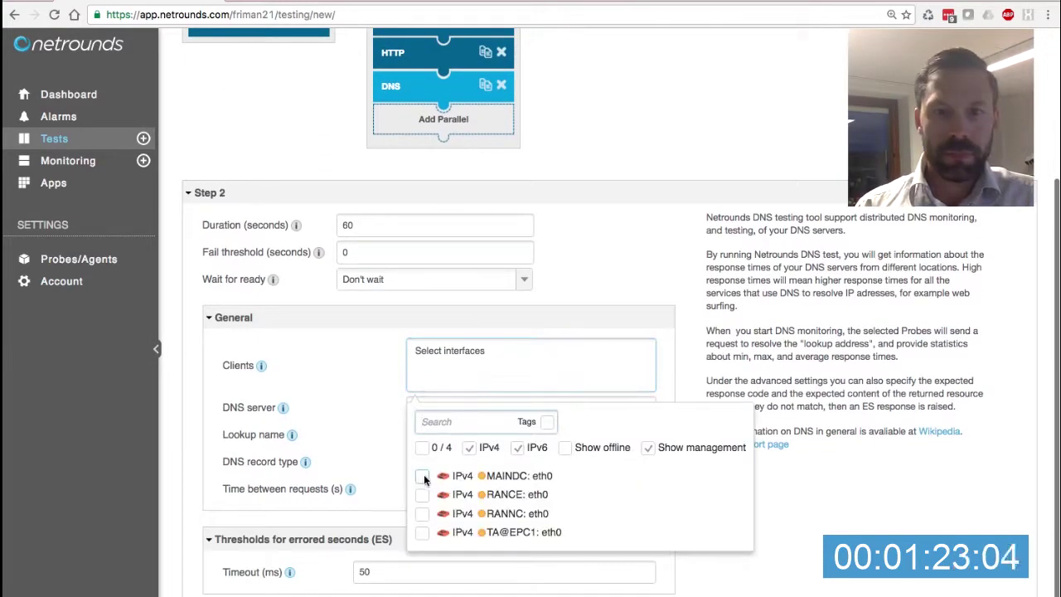
left_click(422, 475)
left_click(337, 409)
left_click(463, 410)
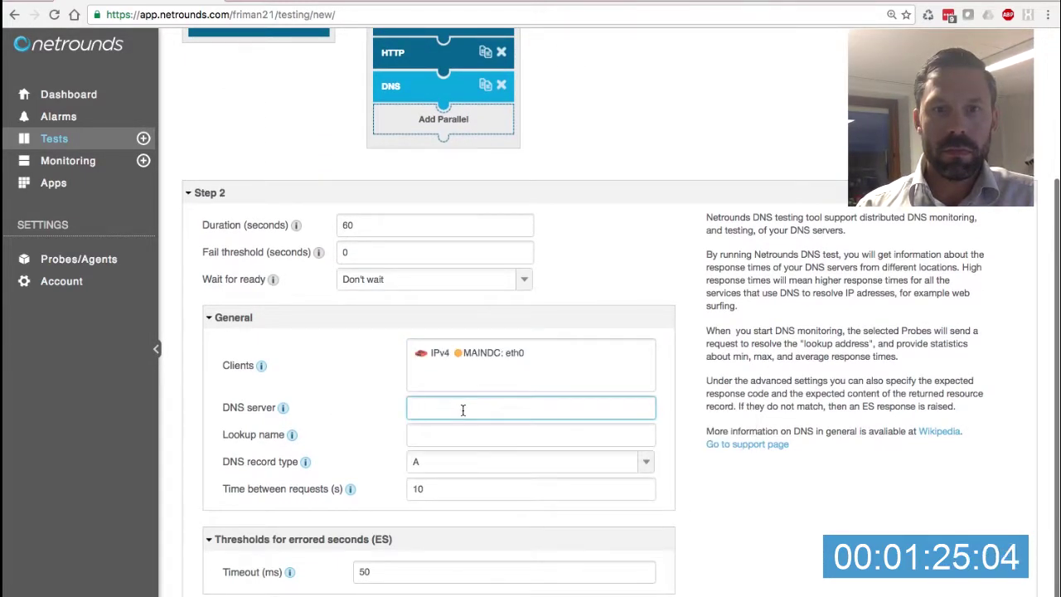
key("BackSpace")
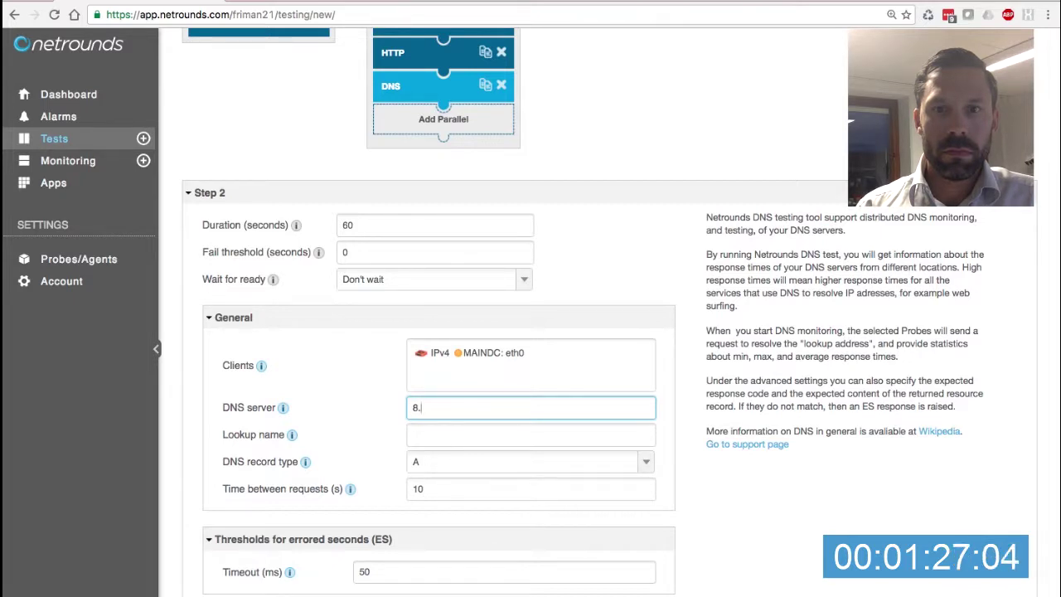
left_click(530, 433)
type("netrounds.com")
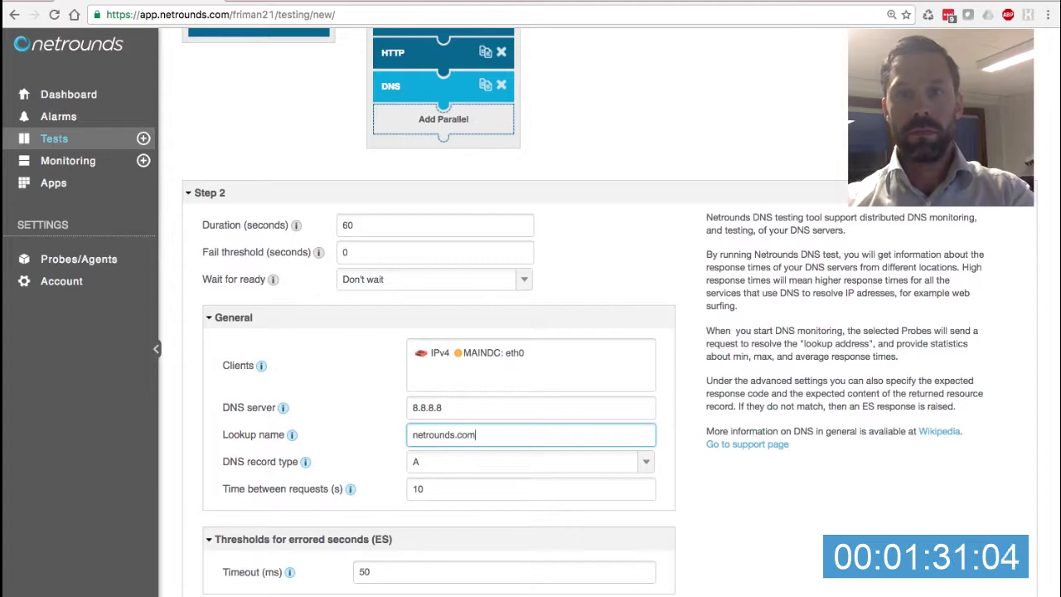
Add an IPTV MPEG test in parallel with the SIP, HTTP and DNS tests in Step 2.
scroll(433, 285, "up", 4)
left_click(432, 285)
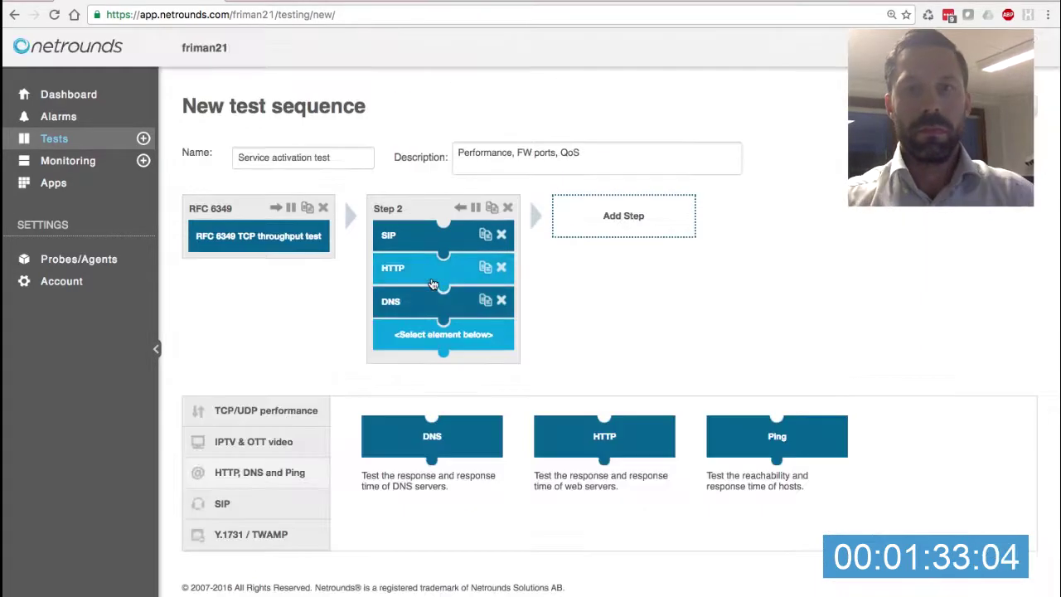
left_click(280, 440)
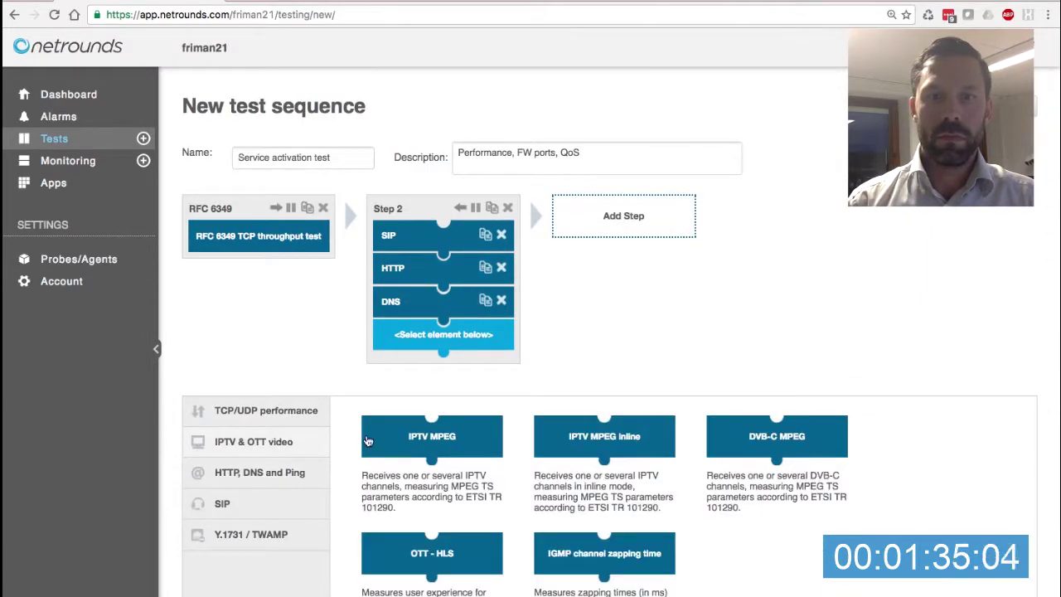
left_click(461, 441)
Configure the IPTV test with MAINDC: eth0 and RANCE: eth0 as clients and the channels CNN and Discovery.
scroll(462, 441, "down", 5)
left_click(414, 285)
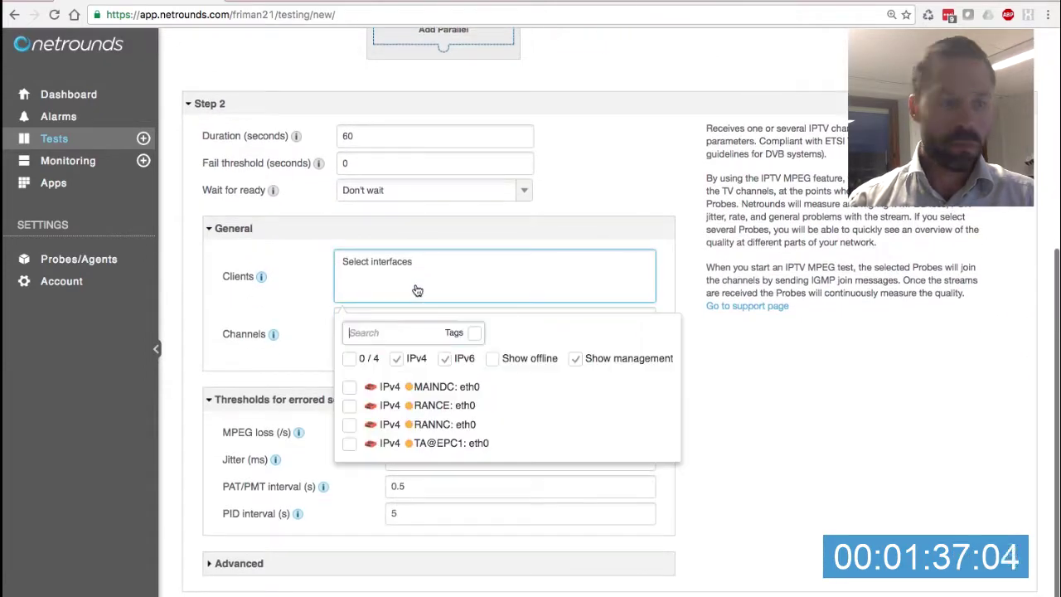
left_click(348, 387)
left_click(349, 405)
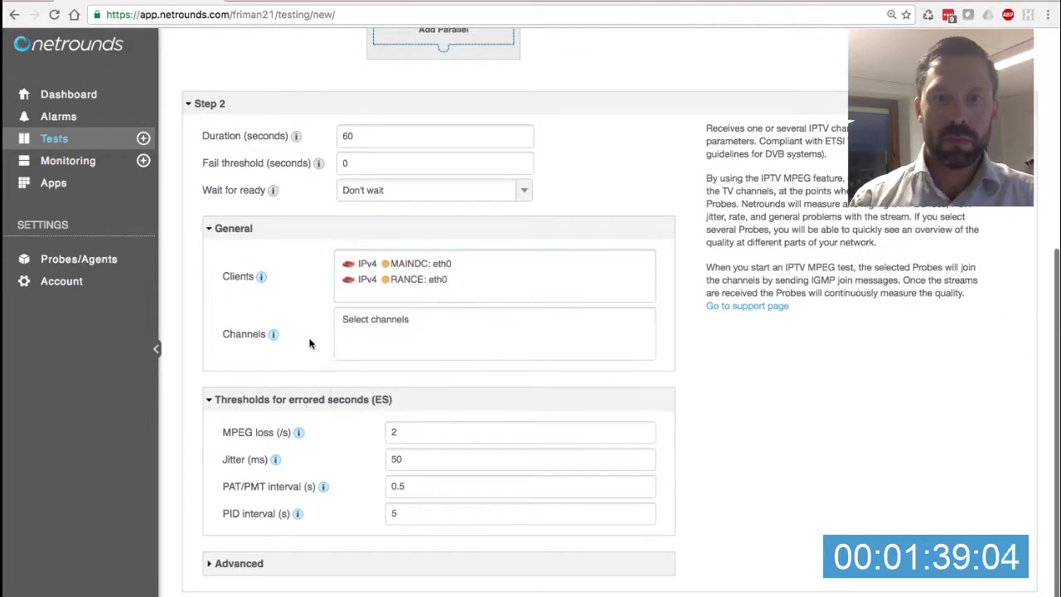
left_click(365, 338)
left_click(350, 424)
left_click(349, 440)
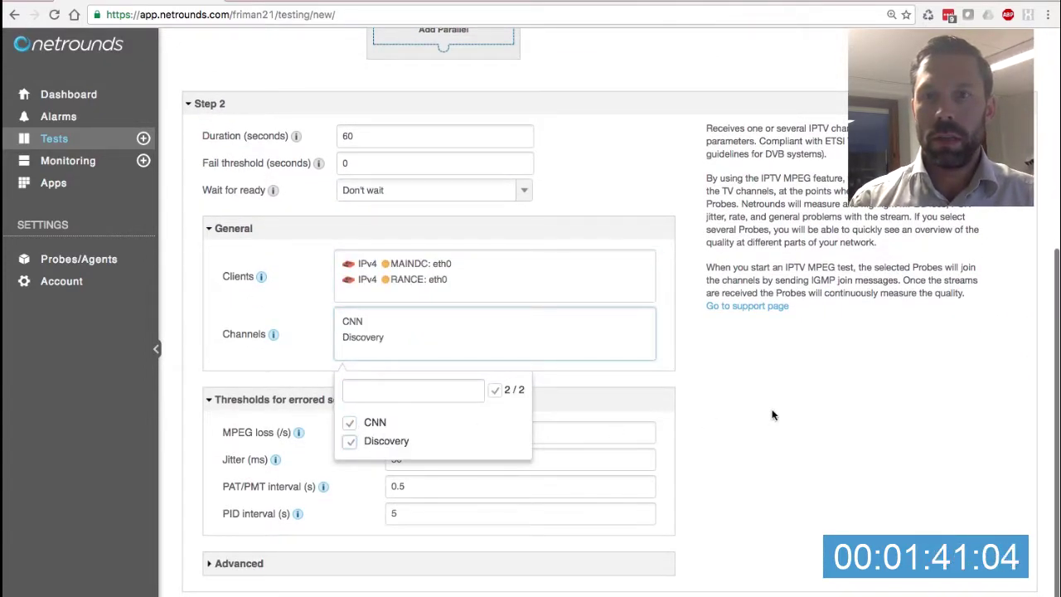
left_click(578, 341)
Rename Step 2 as "Service mix".
scroll(578, 341, "up", 5)
left_click(386, 209)
type("Se")
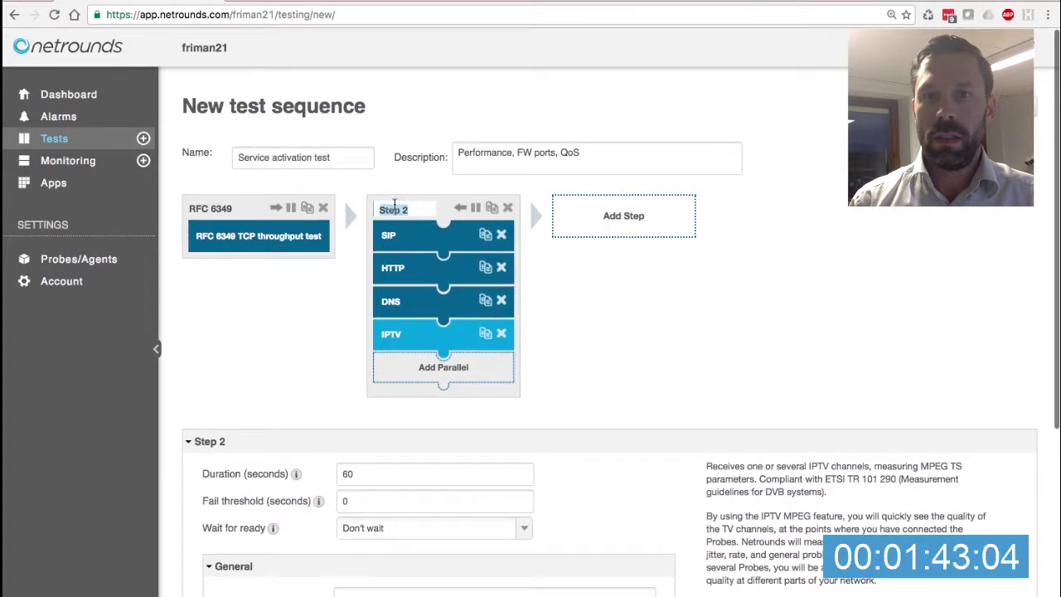
type("rvice mo")
key("BackSpace")
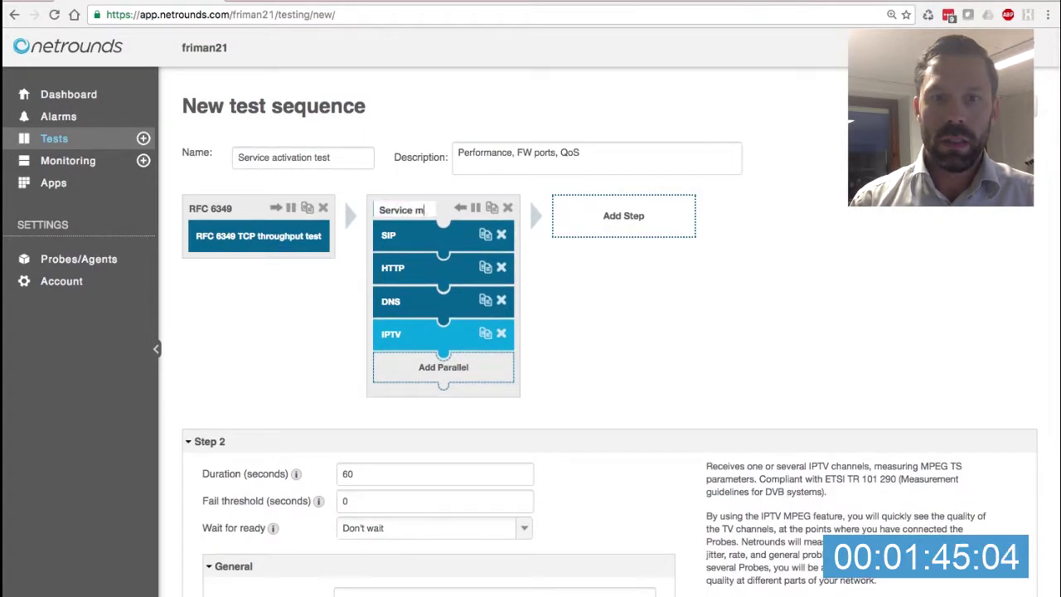
Add a third step with the Layer 4 destination port DSCP remapping test from the Transparency category.
left_click(614, 228)
scroll(308, 469, "down", 4)
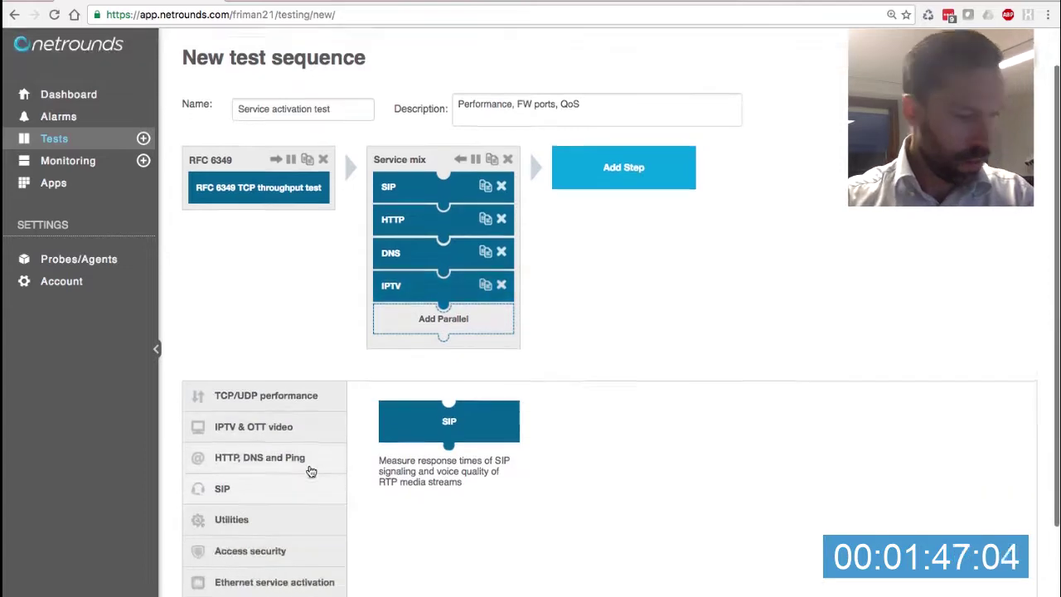
left_click(254, 492)
scroll(467, 407, "down", 2)
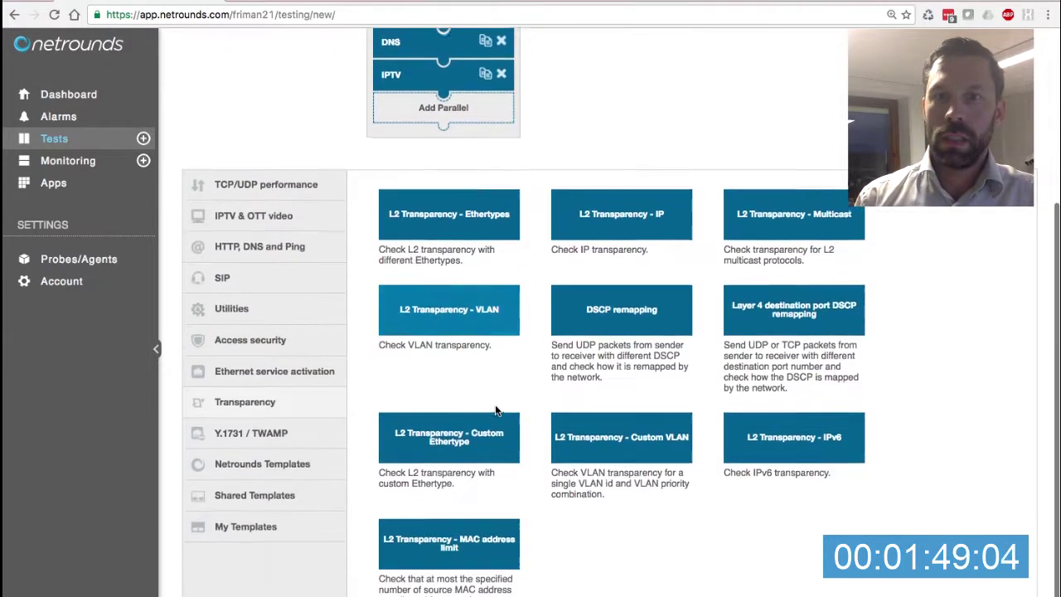
left_click(645, 364)
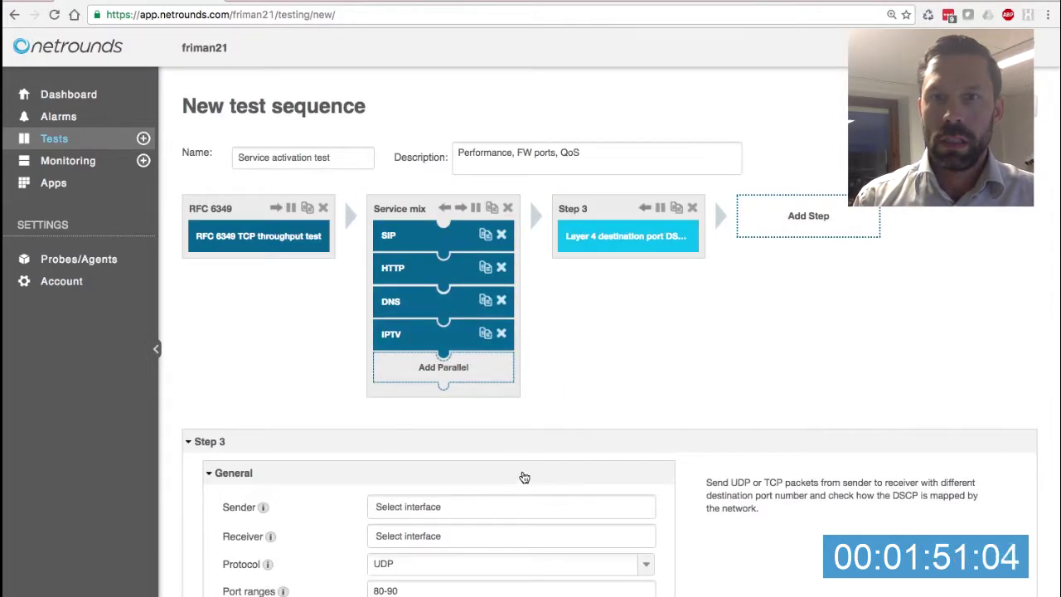
Set the Layer 4 test's sender to MAINDC: eth0 and its receiver to RANCE: eth0.
scroll(498, 422, "down", 3)
left_click(434, 397)
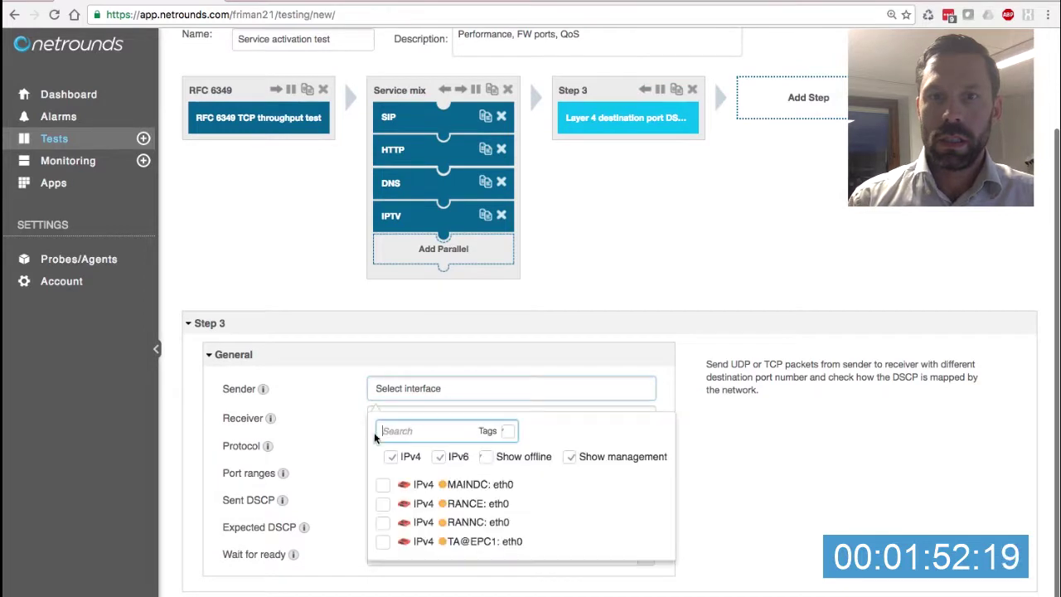
left_click(398, 482)
left_click(407, 434)
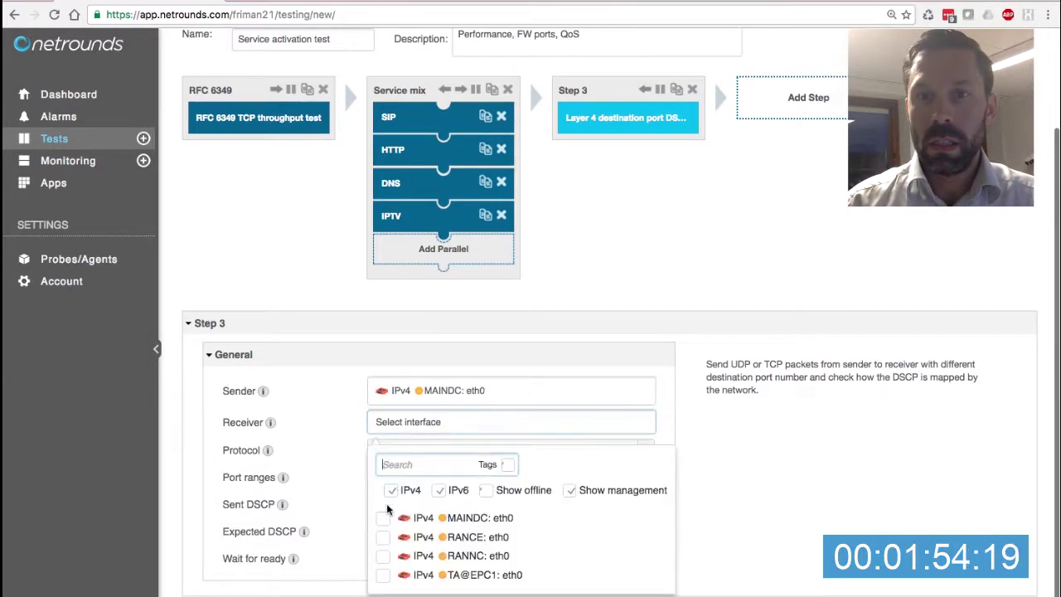
left_click(388, 547)
Set the Layer 4 test's port ranges to 5080, 123, keeping UDP as the protocol.
scroll(783, 421, "down", 1)
left_click(451, 475)
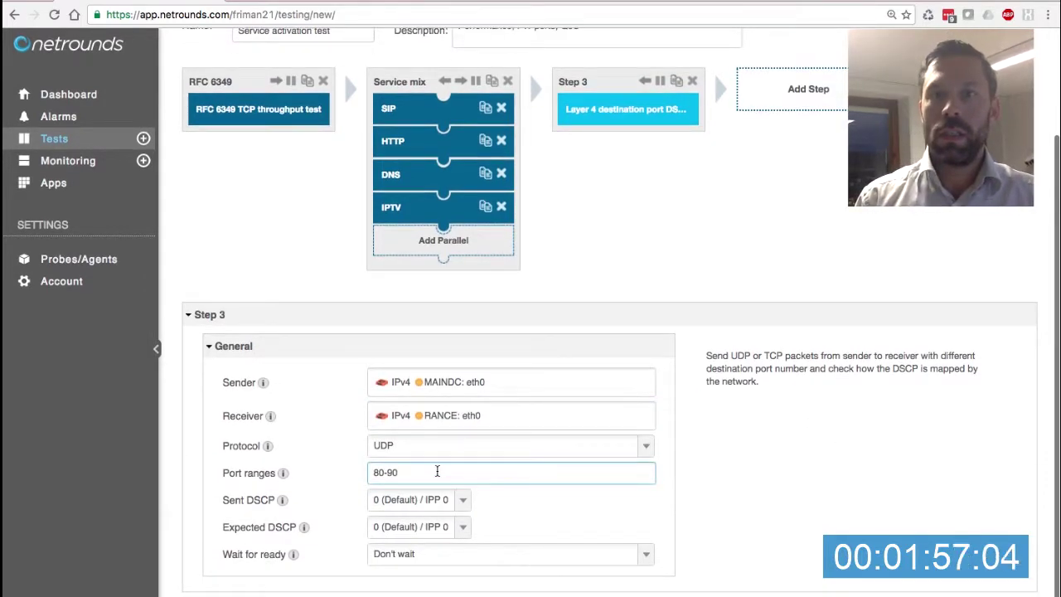
scroll(448, 469, "up", 1)
left_click(454, 451)
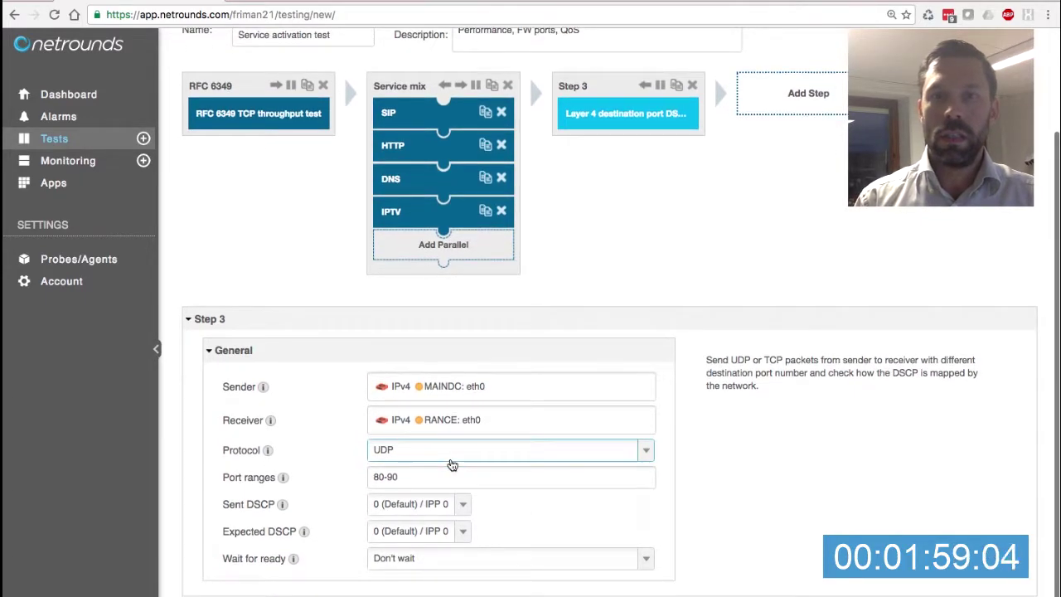
scroll(387, 452, "up", 1)
left_click(402, 478)
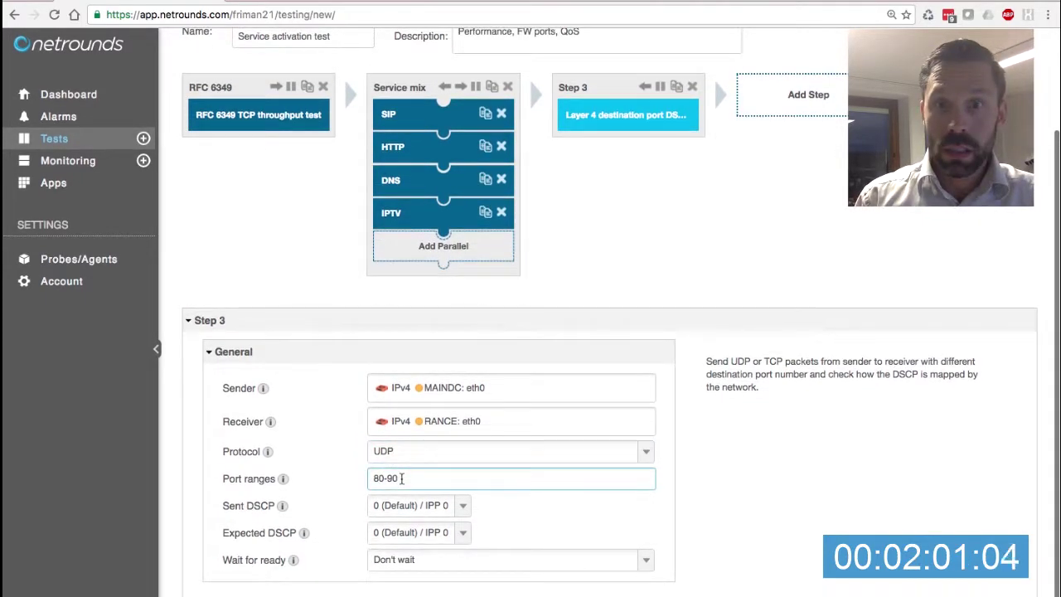
left_click_drag(402, 478, 346, 481)
scroll(344, 483, "up", 1)
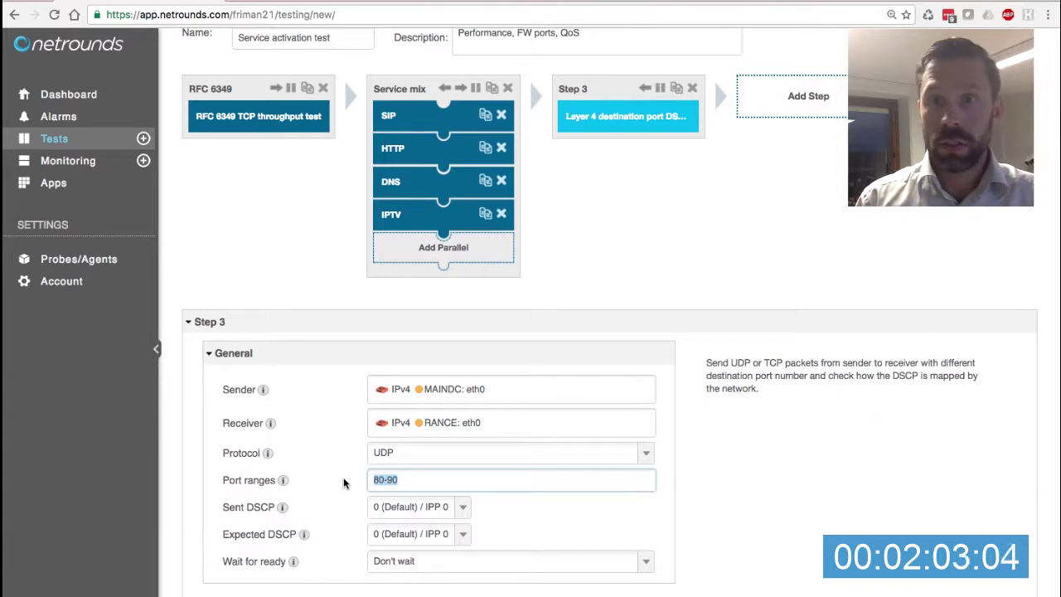
type("5080")
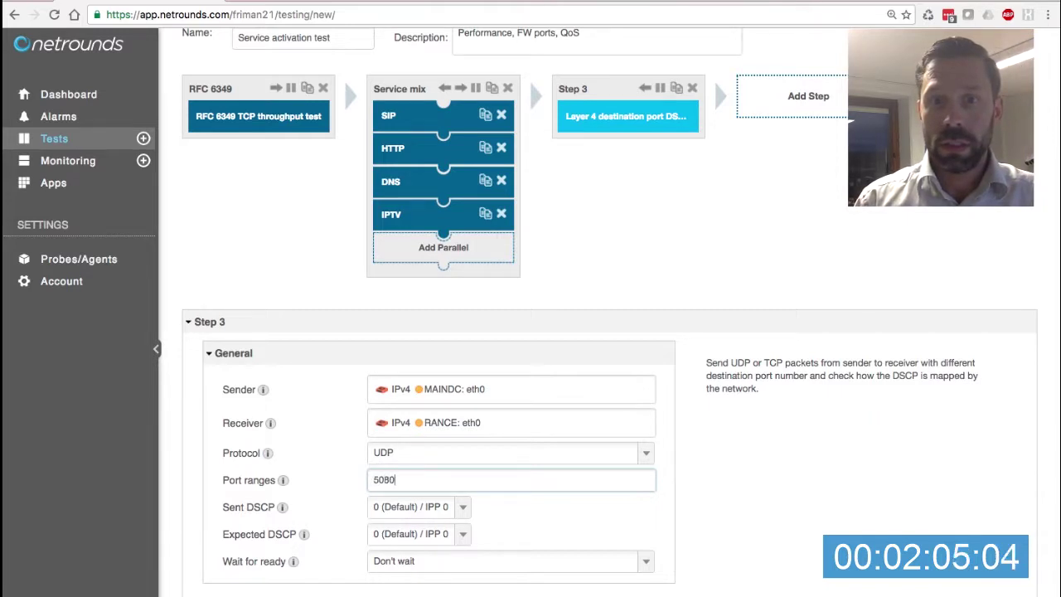
type(", 123")
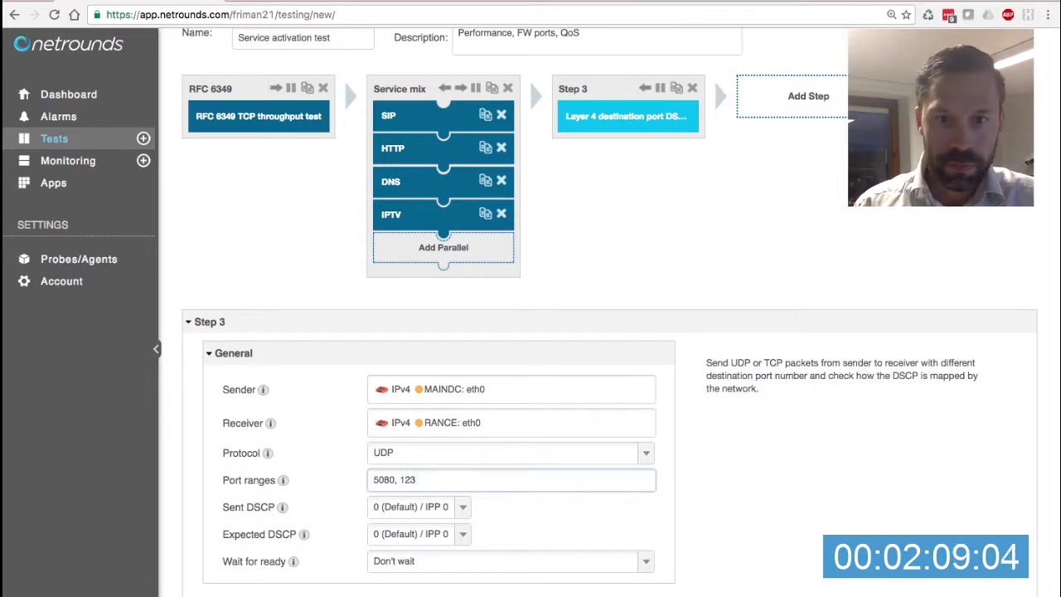
Rename Step 3 as "UDP FW ports".
scroll(555, 344, "up", 3)
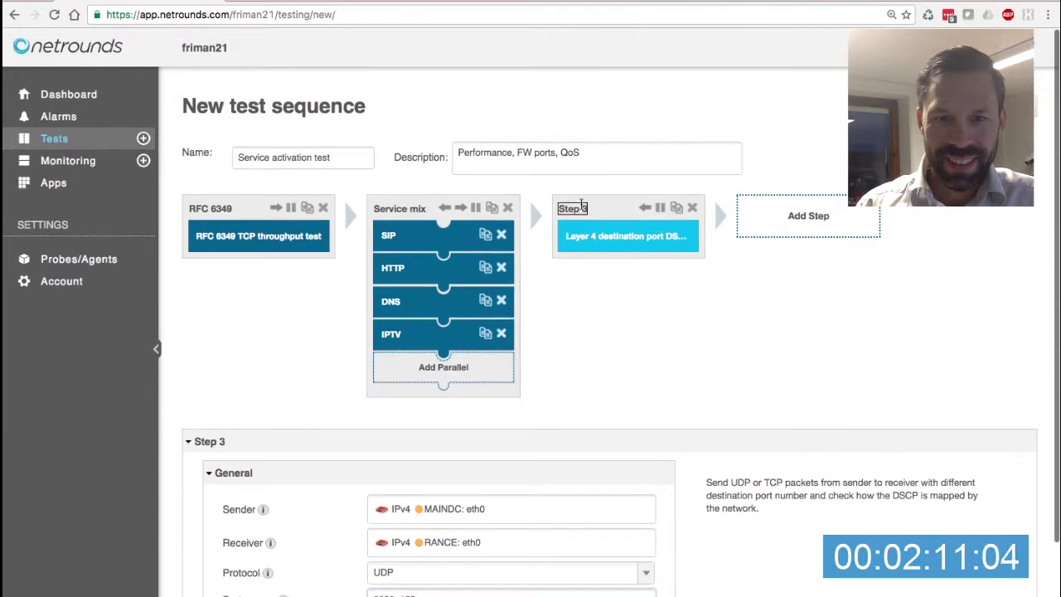
left_click(578, 206)
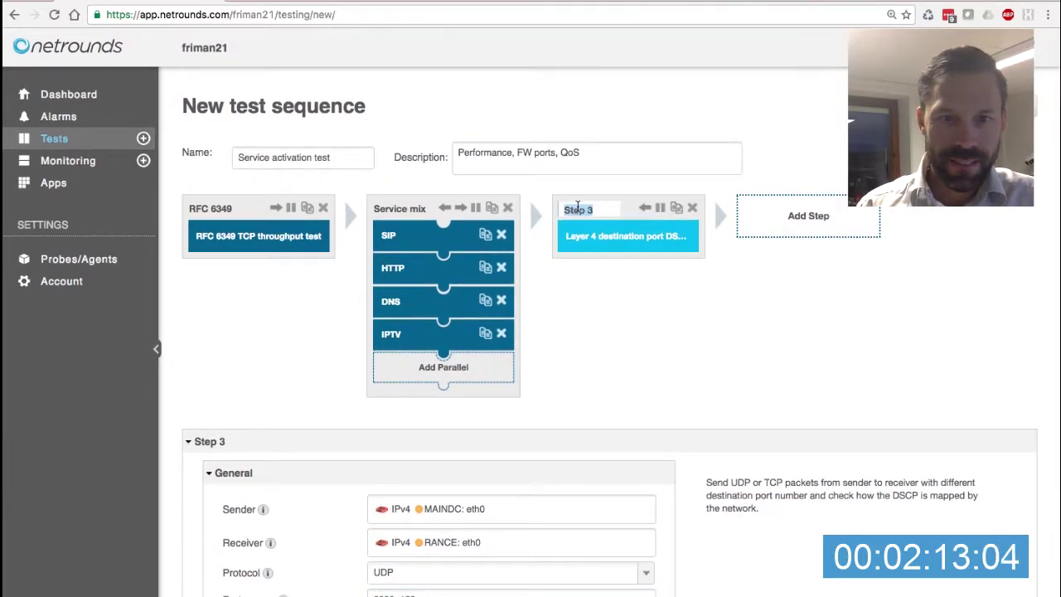
type("UD")
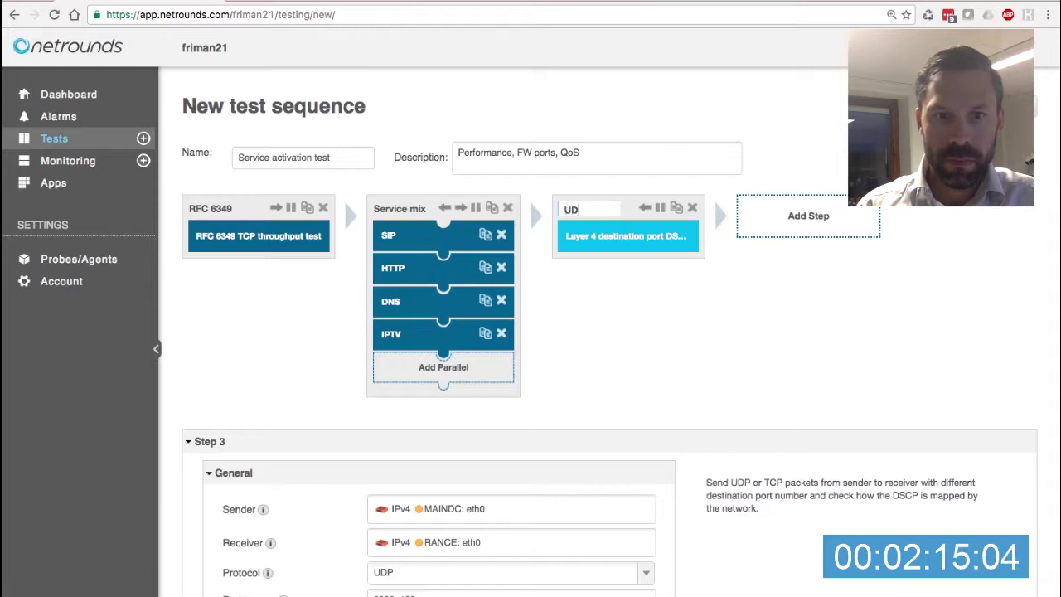
type("P FW ports")
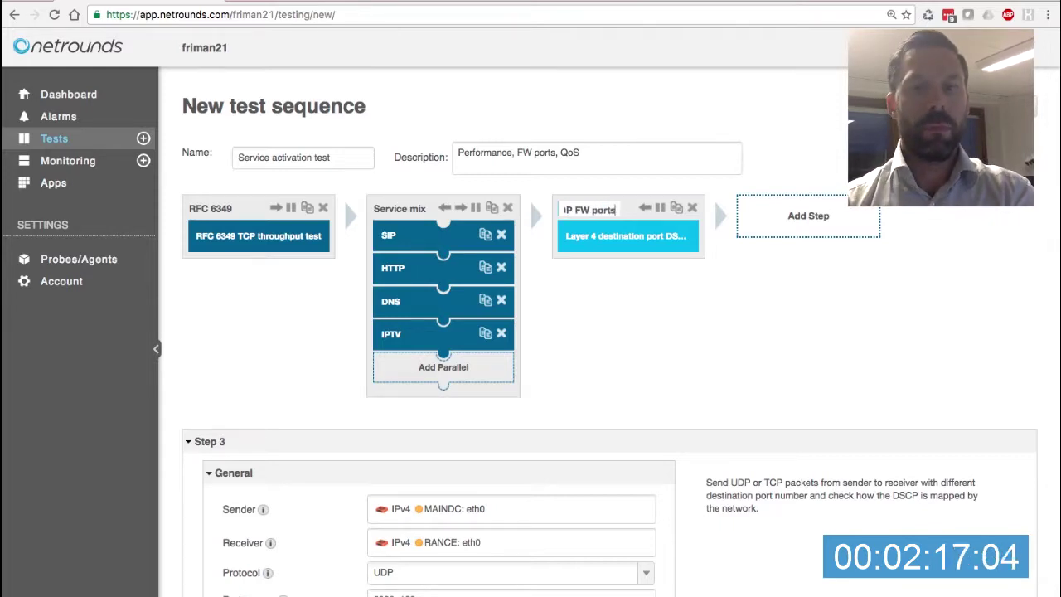
Duplicate the UDP FW ports step and set the copy to protocol TCP with port ranges 80, 8080, 443.
left_click(677, 207)
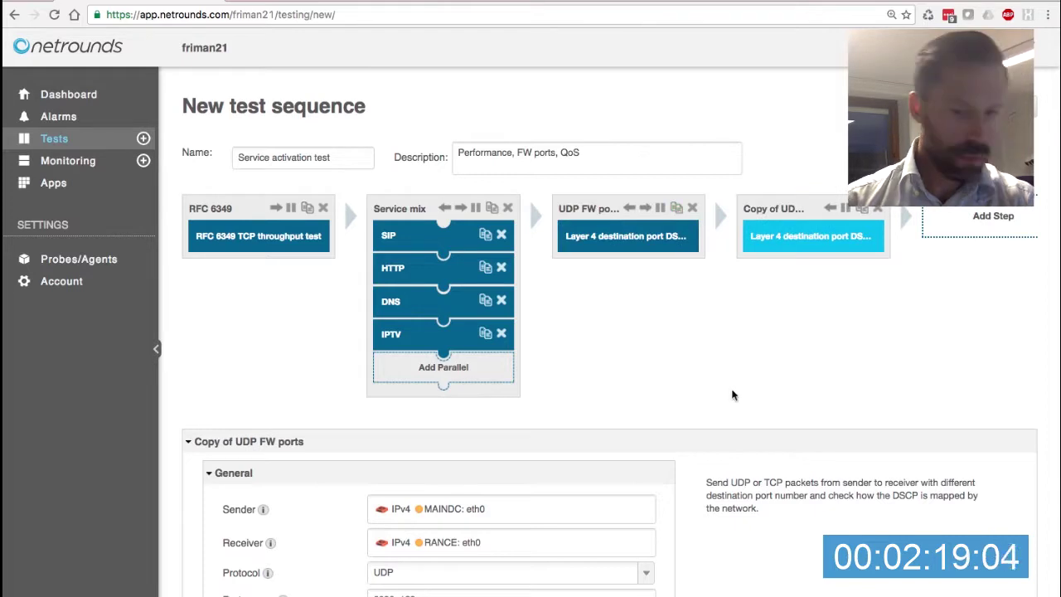
scroll(502, 485, "down", 1)
left_click(427, 523)
left_click(415, 557)
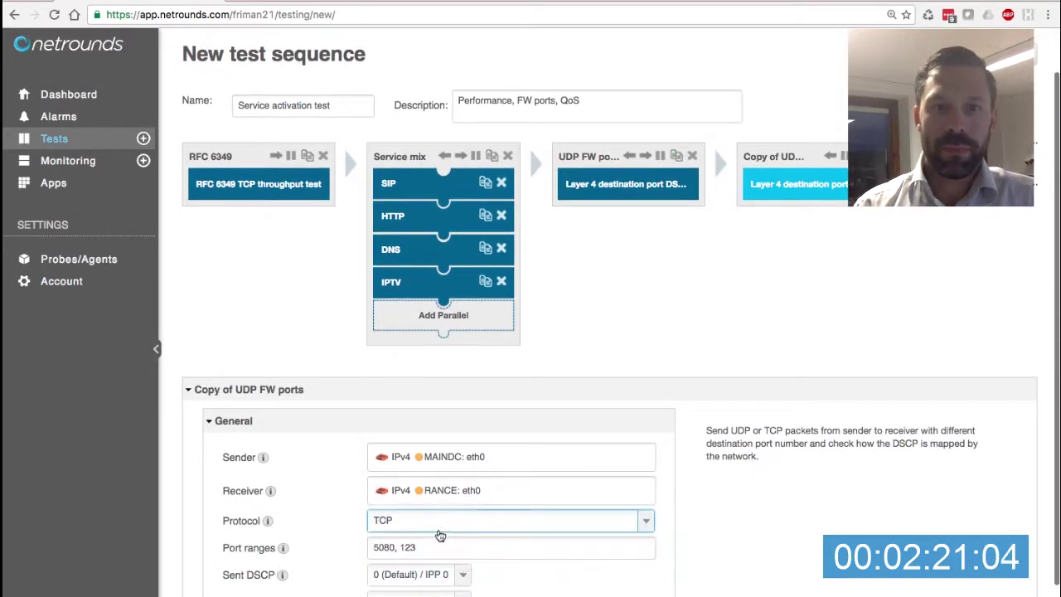
scroll(423, 539, "down", 2)
left_click_drag(419, 470, 365, 472)
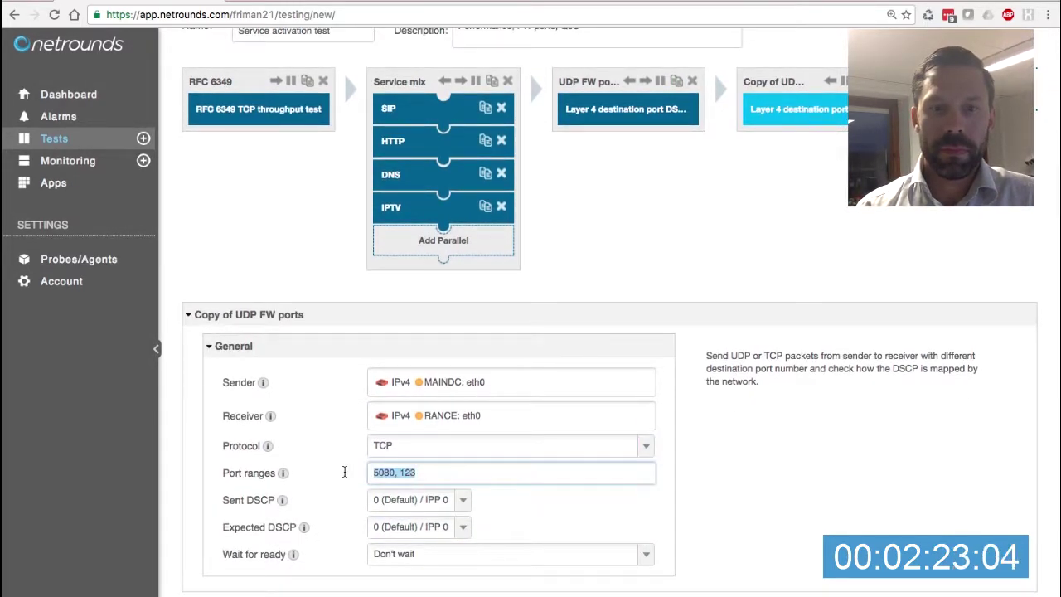
type("80, 8")
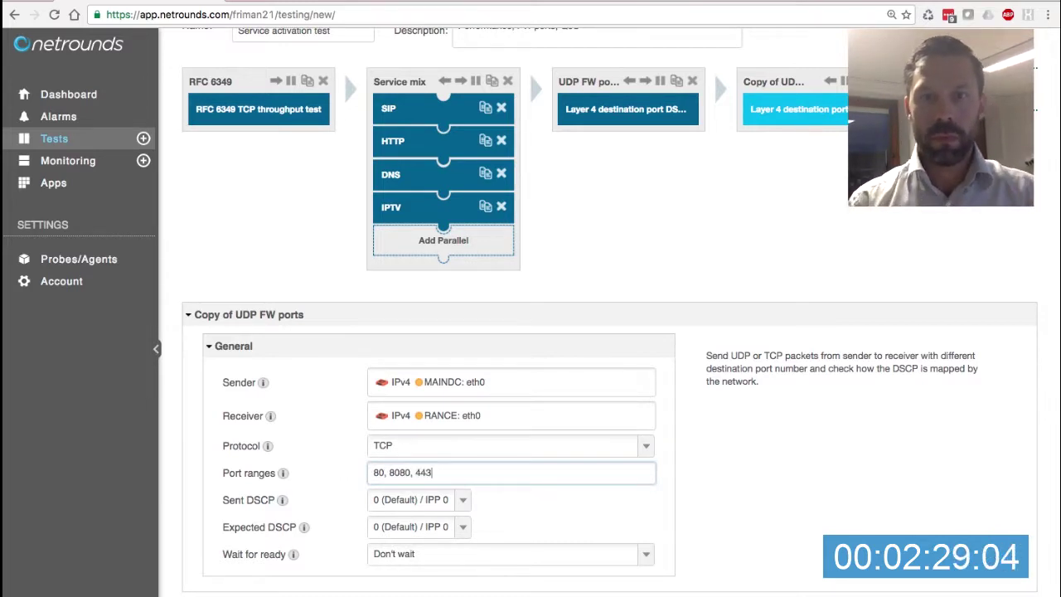
Rename the copied step as "TCP FW ports".
scroll(779, 266, "up", 3)
left_click(773, 207)
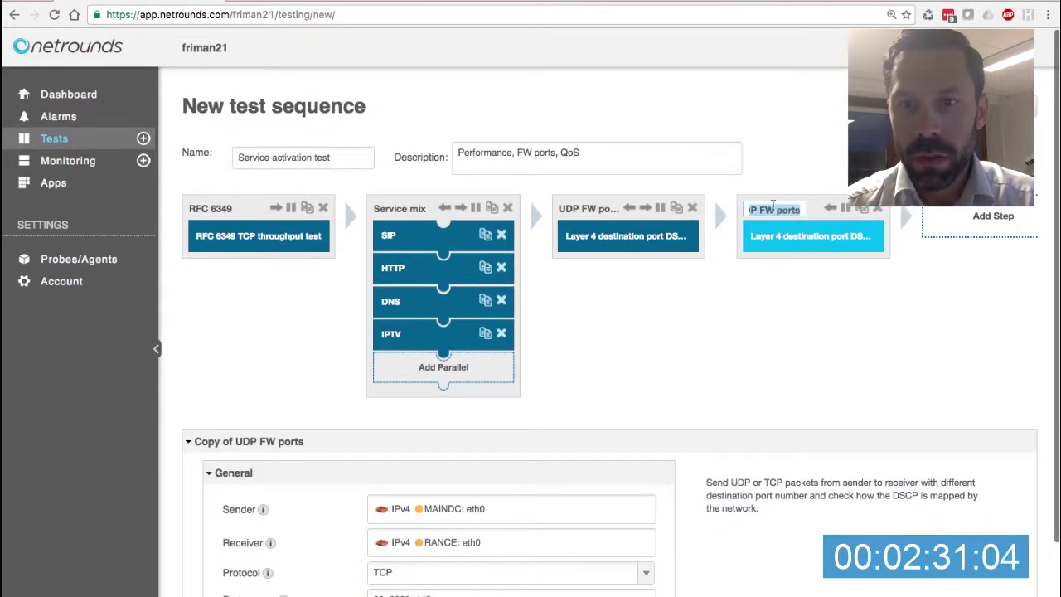
type("TCP")
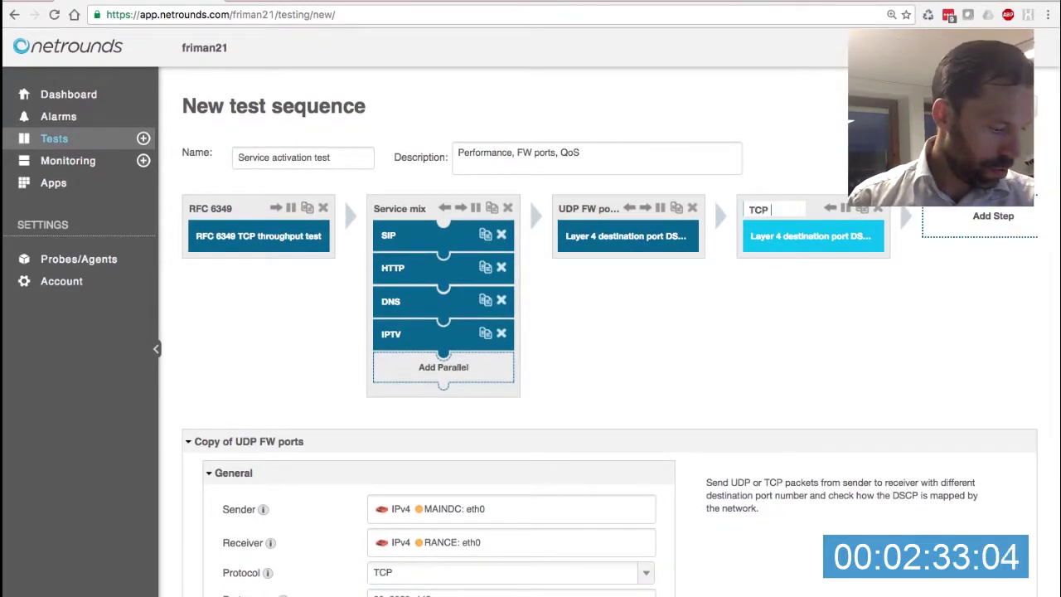
type(" FW ports")
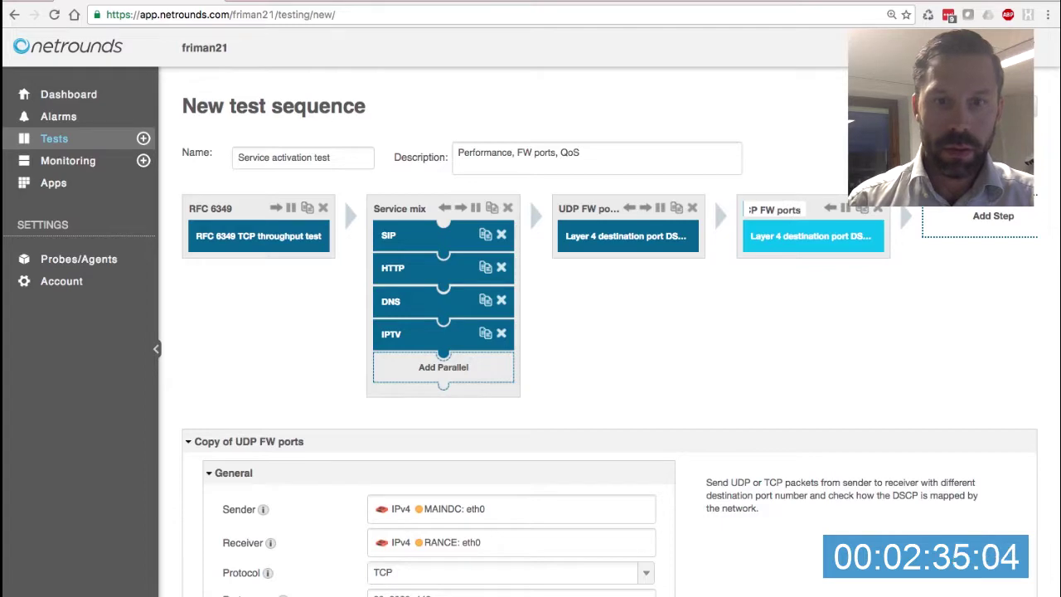
Add a fifth step to the sequence using the QoS policy profiling test from TCP/UDP performance.
left_click(966, 214)
scroll(409, 431, "down", 5)
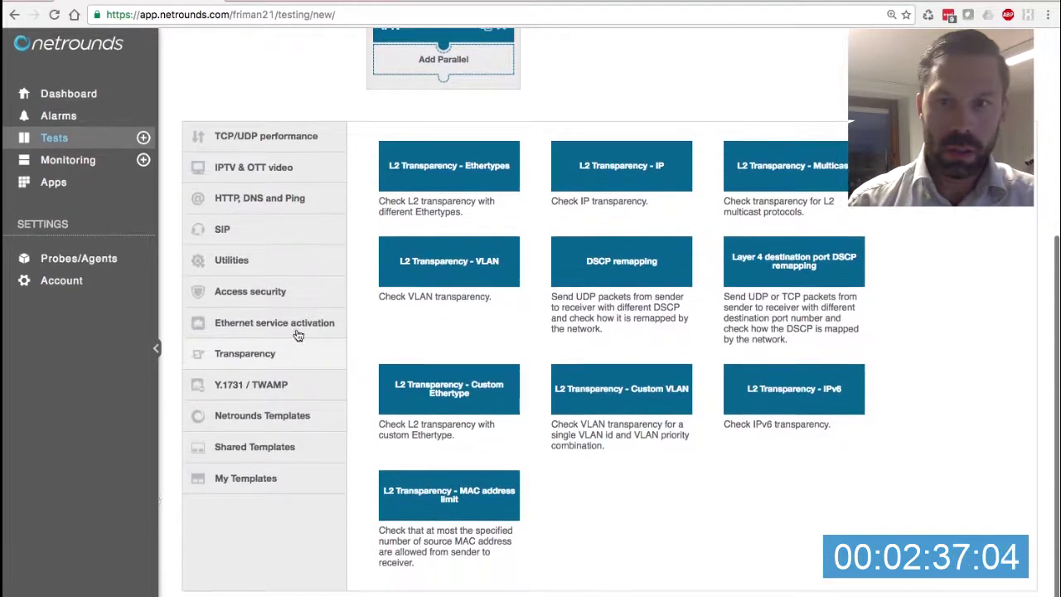
left_click(232, 145)
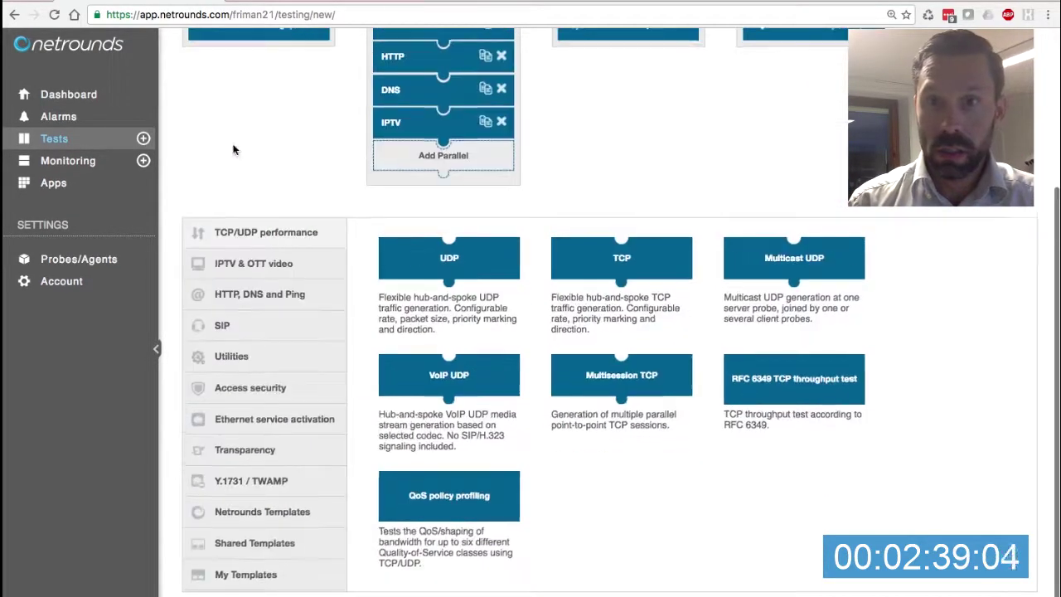
left_click(464, 502)
Set the QoS policy profiling server to MAINDC: eth0 and the client to RANCE: eth0.
scroll(465, 398, "down", 3)
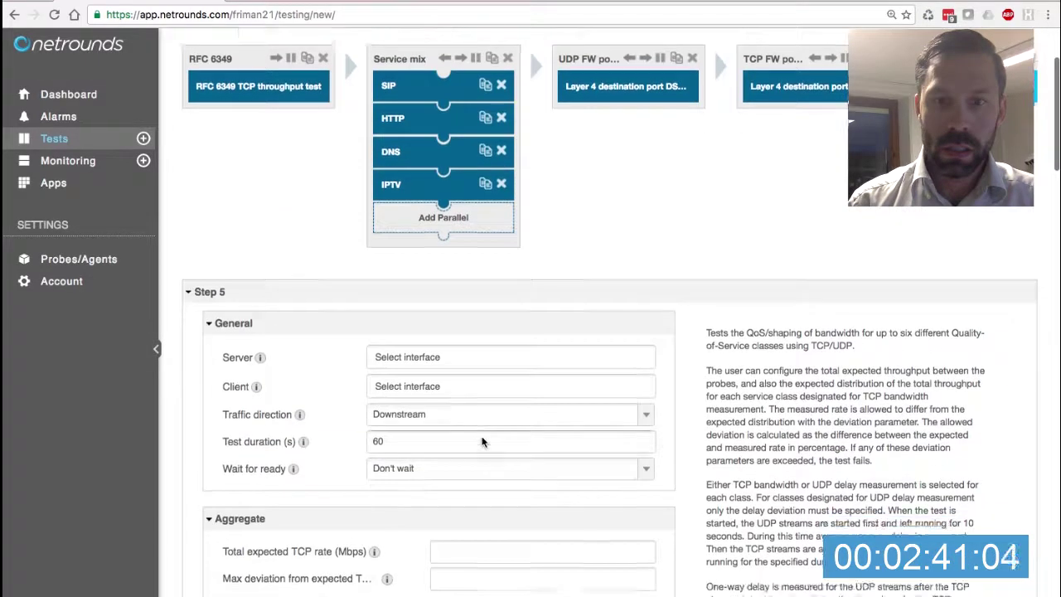
scroll(427, 298, "down", 3)
left_click(414, 165)
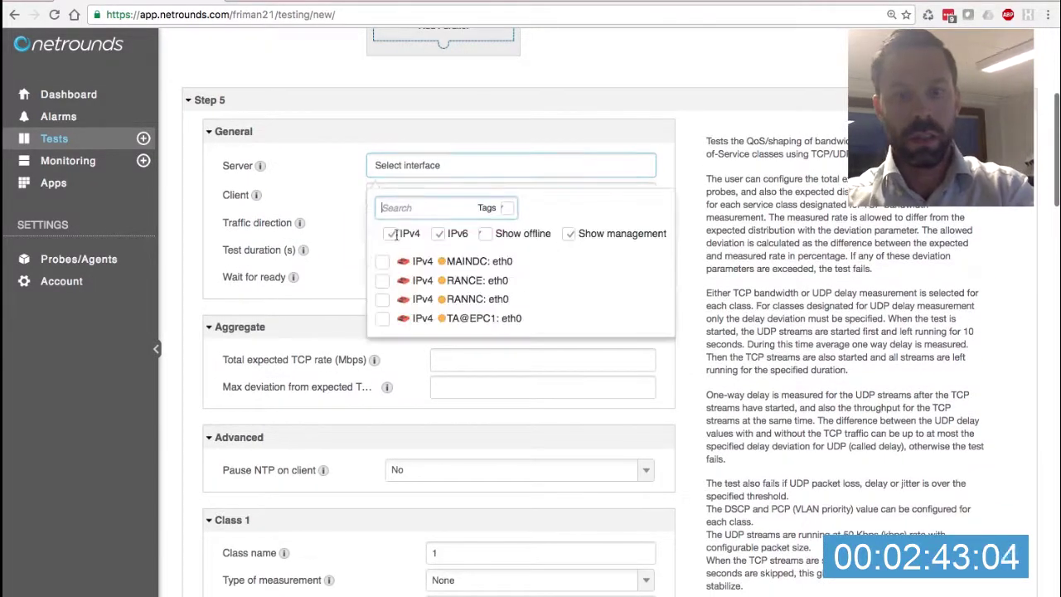
left_click(381, 262)
left_click(439, 201)
left_click(382, 308)
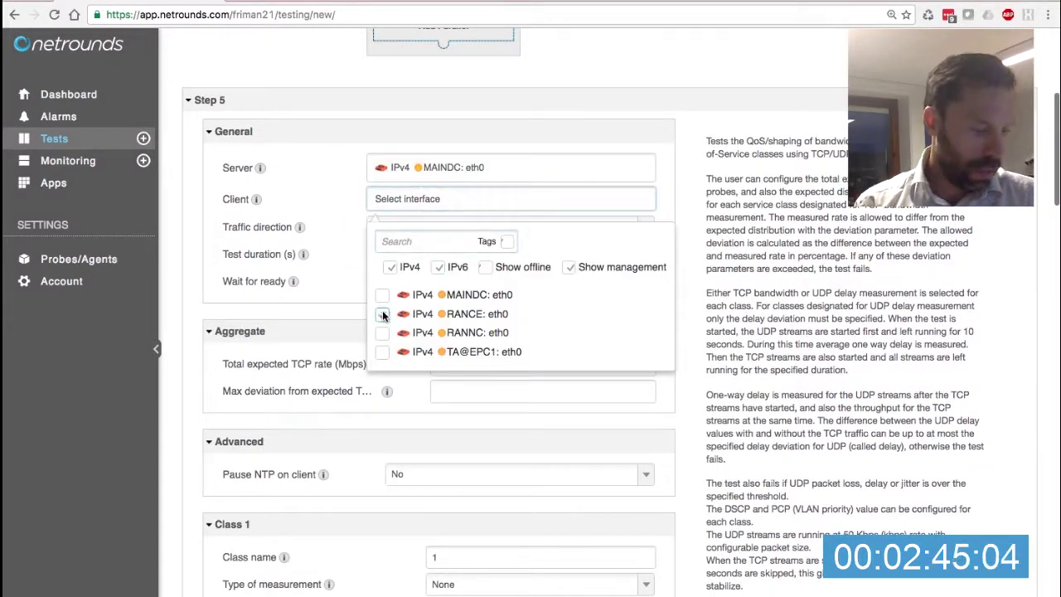
Set the aggregate total expected TCP rate to 987 Mbps and its maximum deviation to 10.
scroll(458, 217, "down", 1)
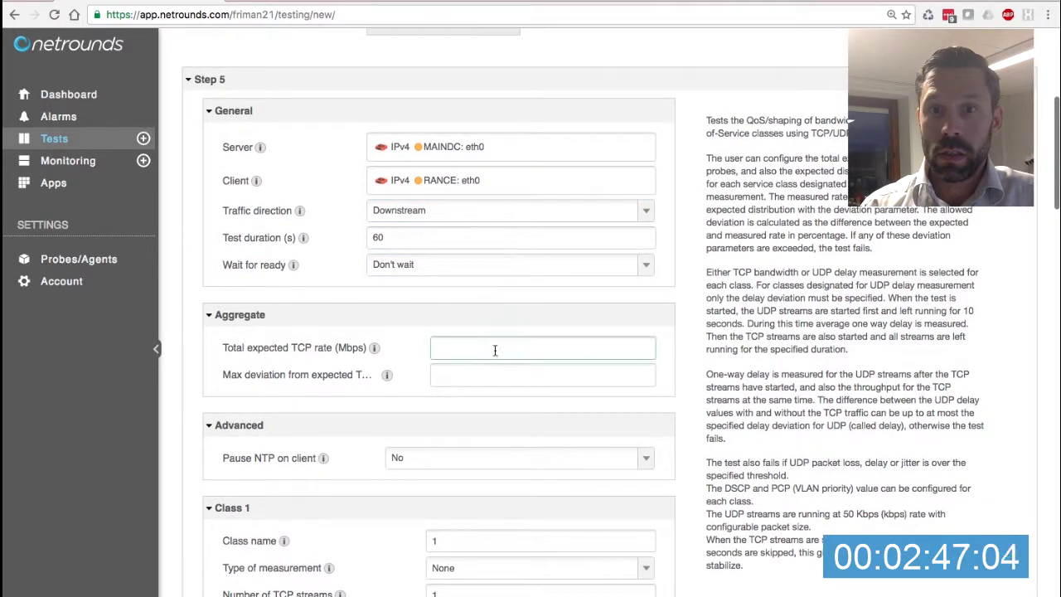
scroll(433, 343, "down", 1)
left_click(458, 321)
type("987")
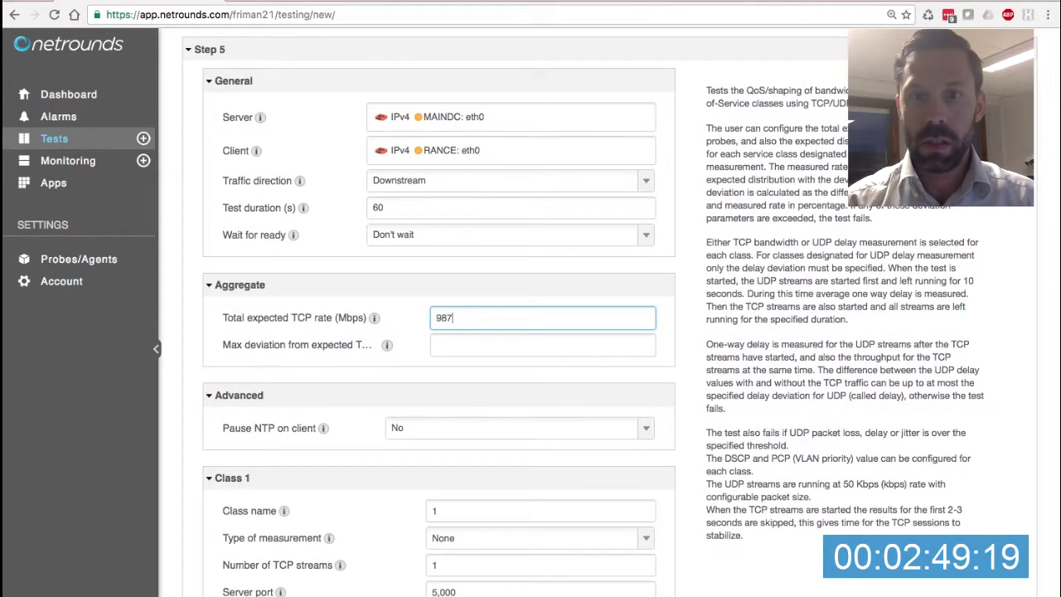
key("Tab")
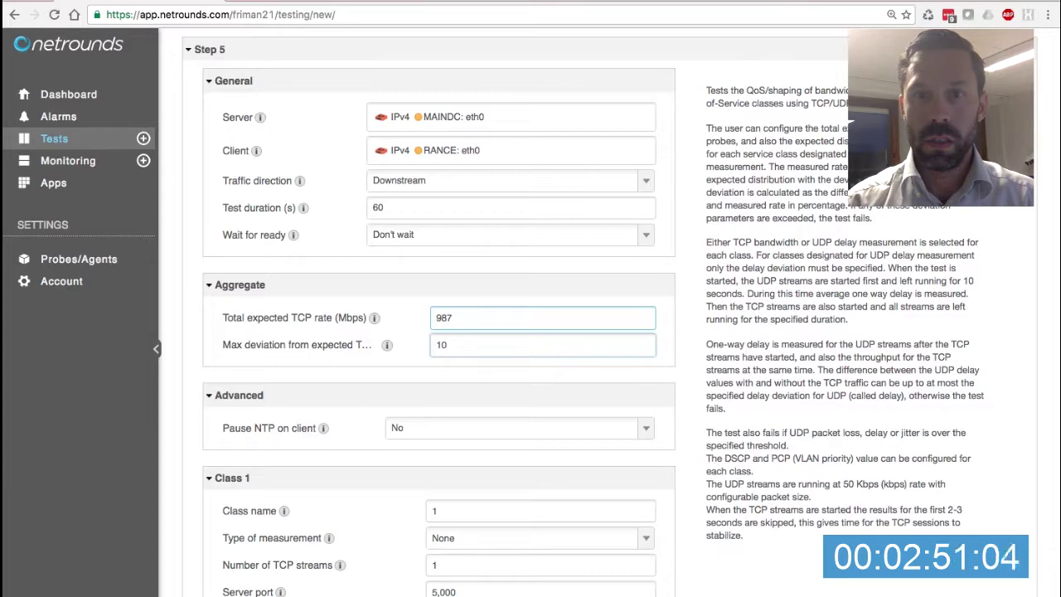
Name Class 1 "BE" and set its type of measurement to TCP bandwidth.
scroll(408, 327, "down", 5)
key("Tab")
key("Tab")
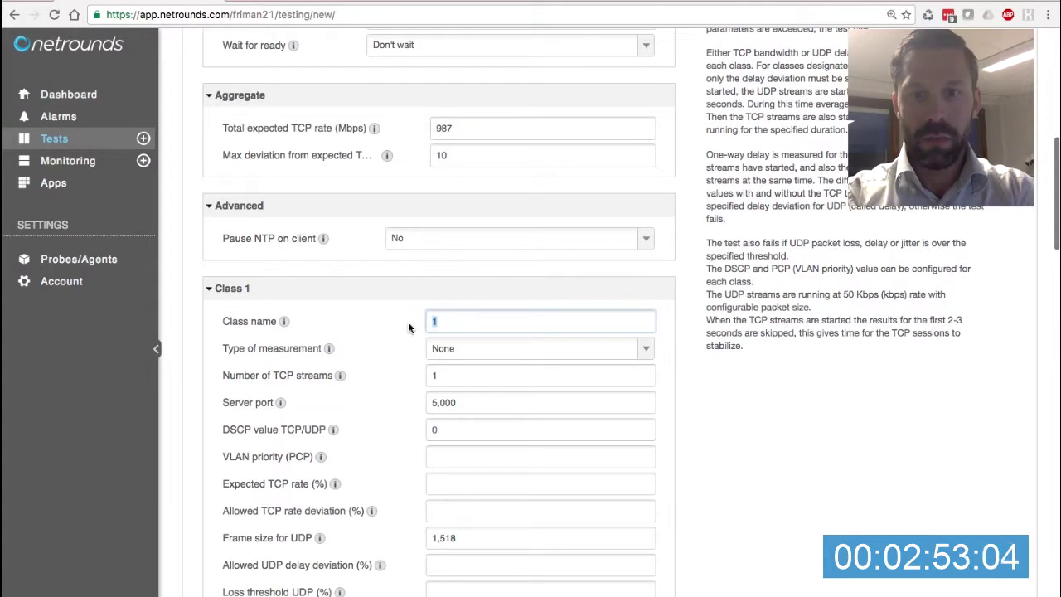
type("BE")
left_click(457, 349)
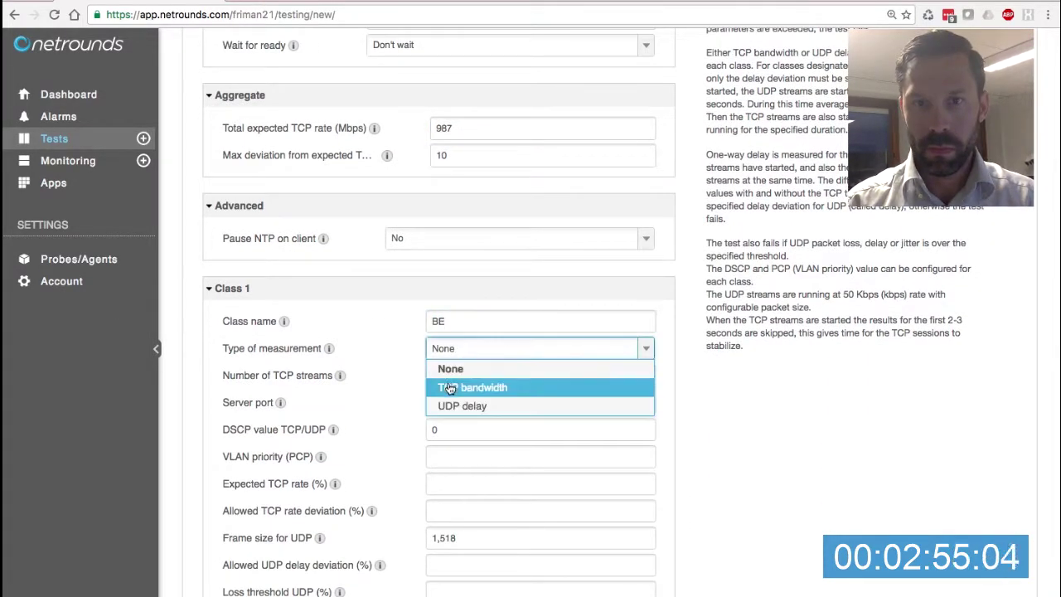
left_click(448, 392)
Set the BE class's expected TCP rate to 70% and its allowed TCP rate deviation to 10%.
scroll(418, 370, "down", 3)
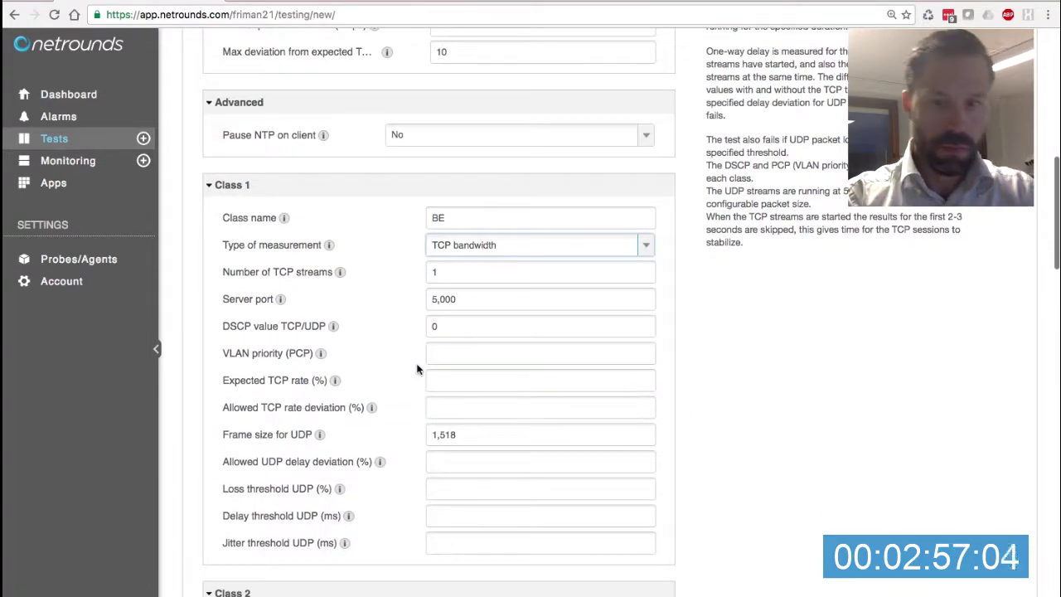
left_click(443, 381)
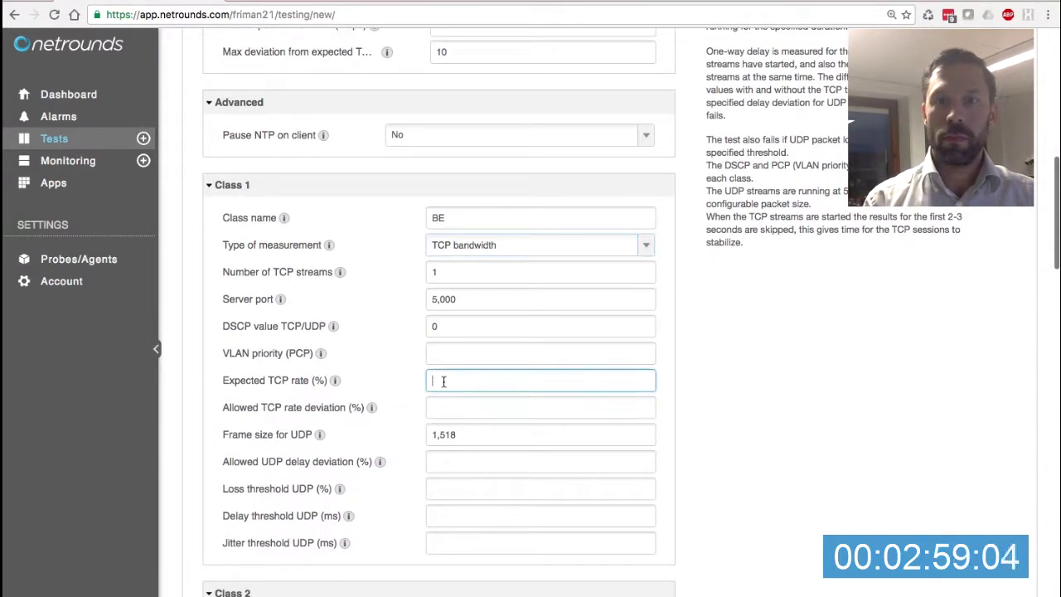
type("70")
scroll(443, 377, "down", 2)
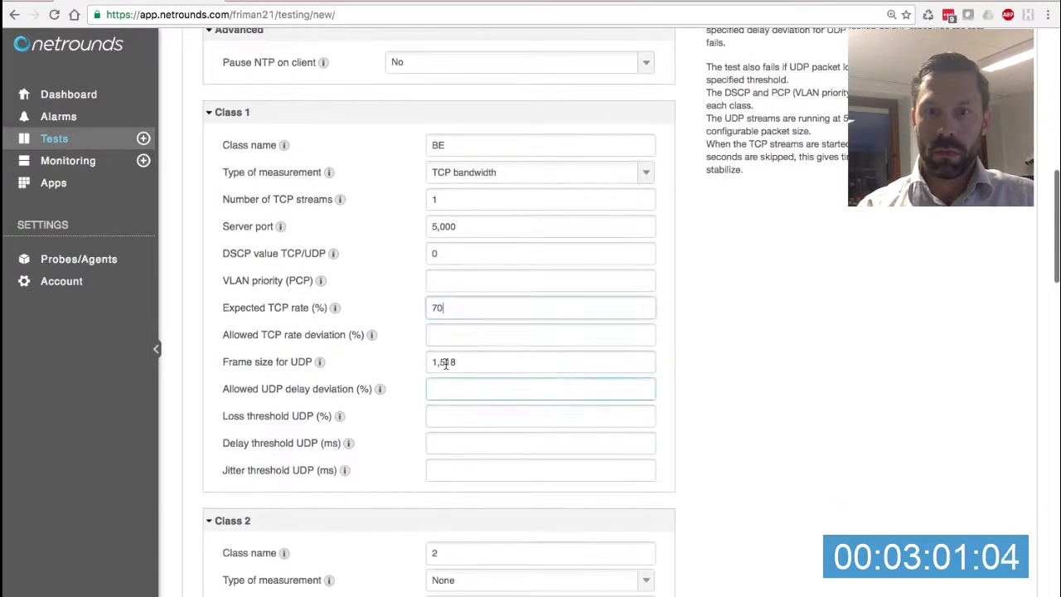
left_click(449, 332)
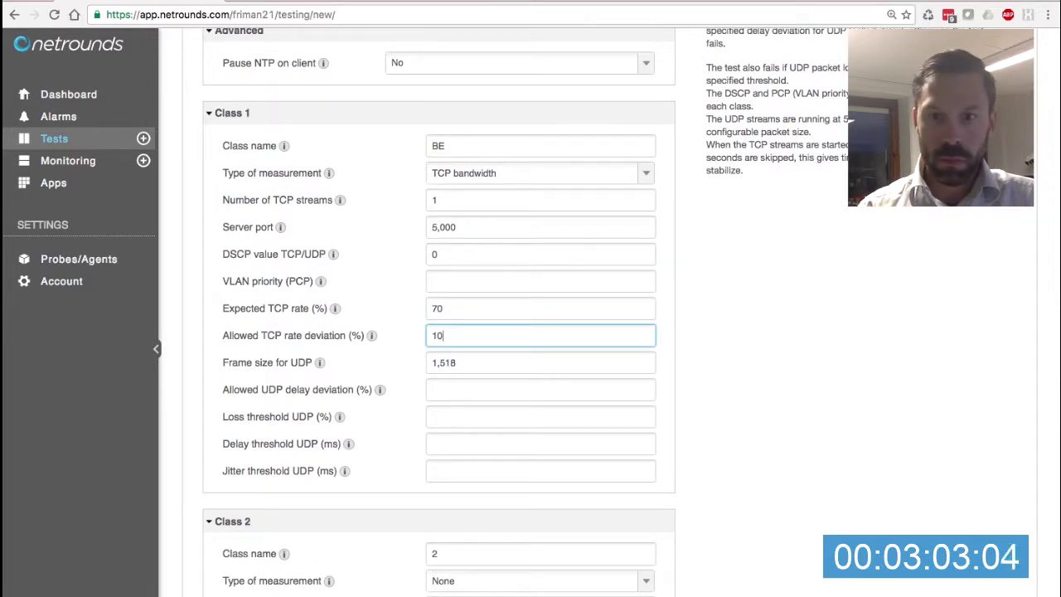
Name Class 2 "RT" and set its type of measurement to TCP bandwidth.
scroll(495, 320, "down", 5)
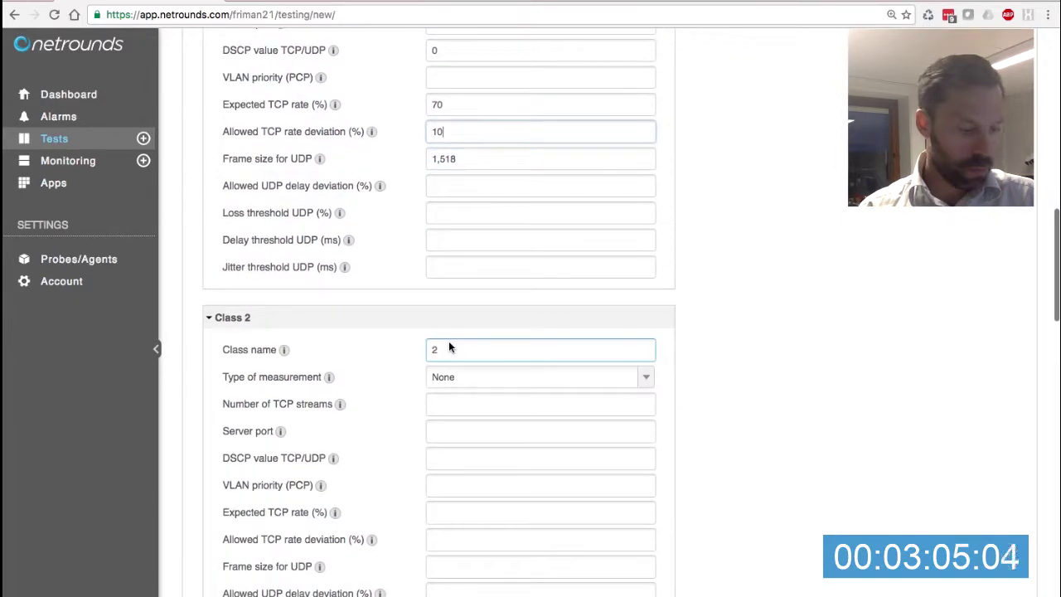
left_click(448, 347)
key("BackSpace")
type("RT")
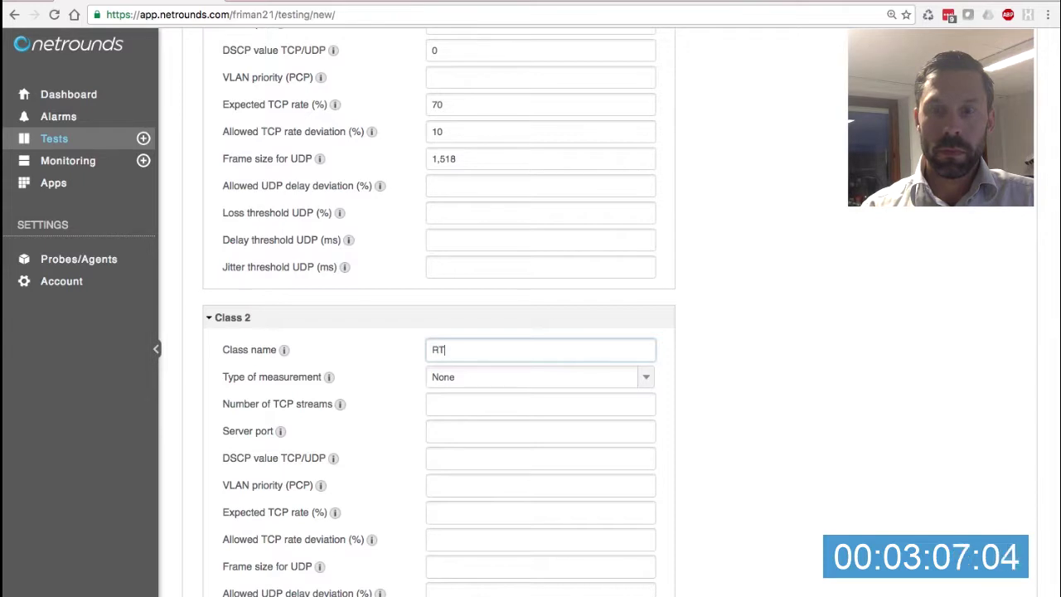
left_click(469, 376)
left_click(454, 417)
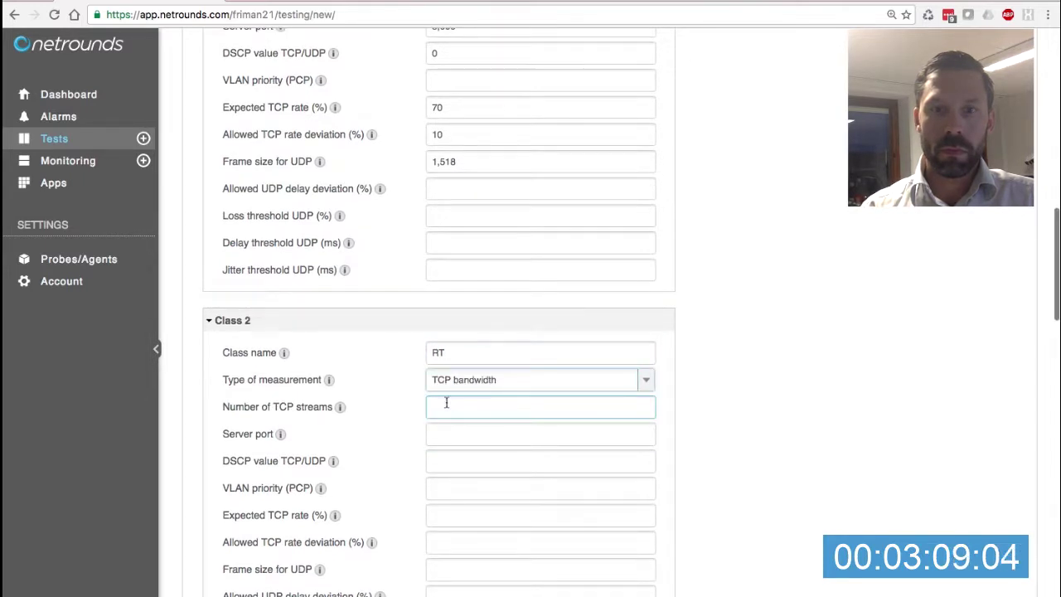
Give the RT class 1 TCP stream, server port 5000 and DSCP value 46.
type("1")
left_click(445, 427)
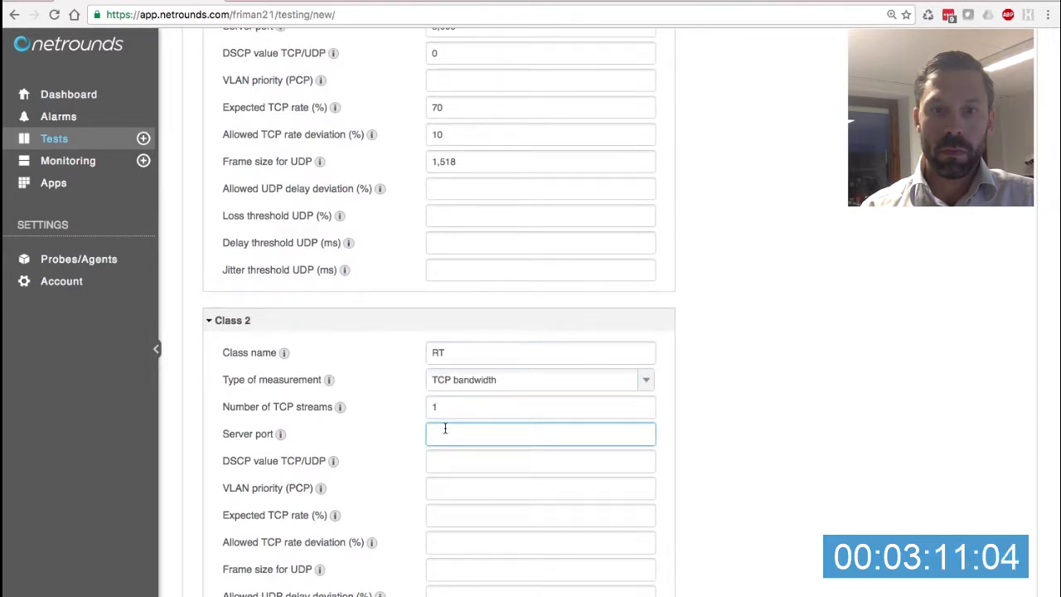
type("5000")
left_click(458, 462)
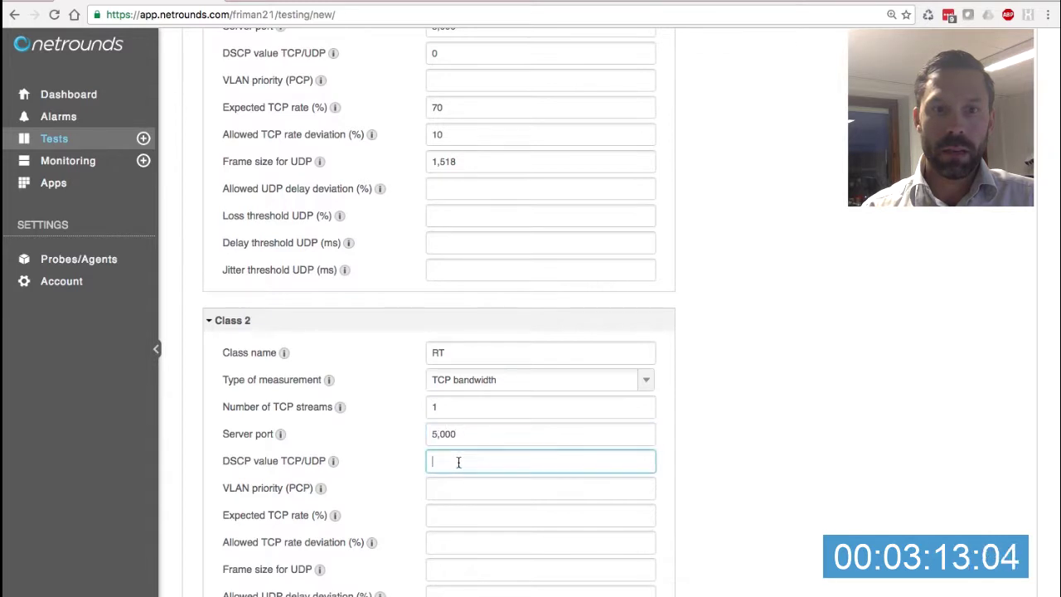
Set the RT class's expected TCP rate to 30% and its allowed TCP rate deviation to 10%.
scroll(458, 462, "down", 2)
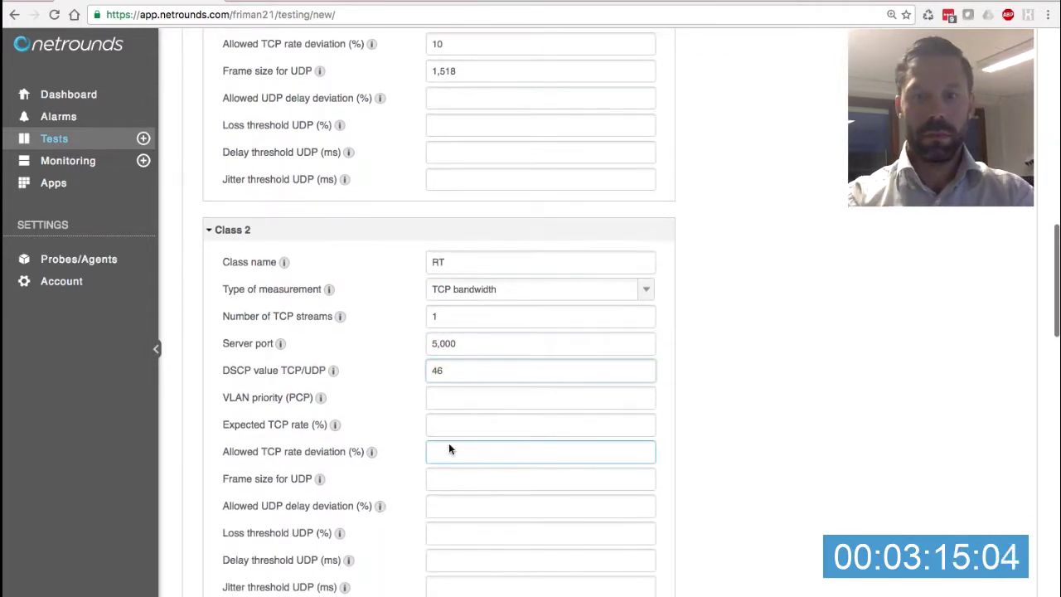
left_click(447, 424)
type("30")
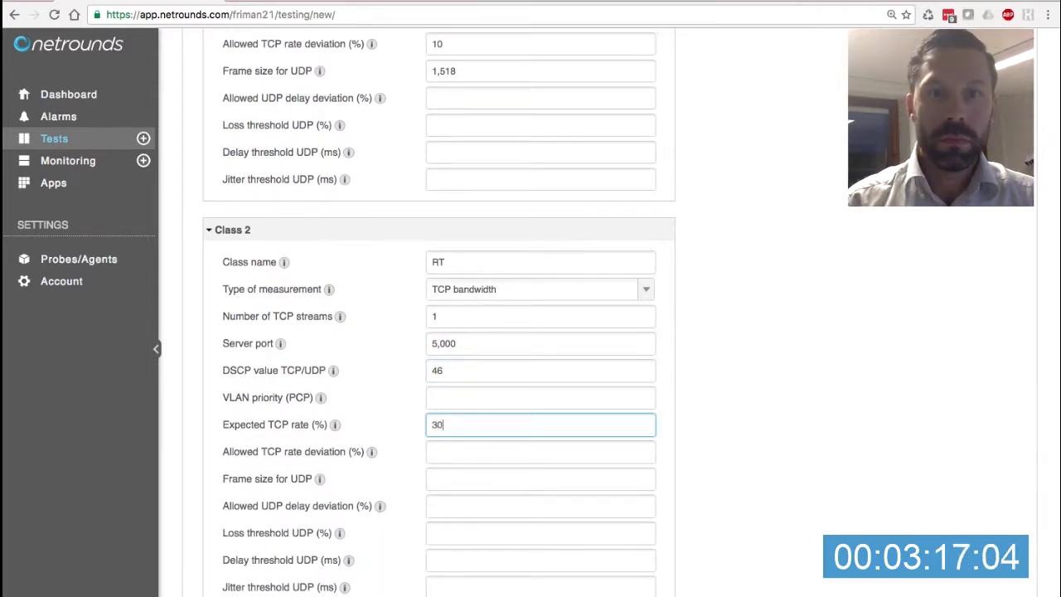
key("Tab")
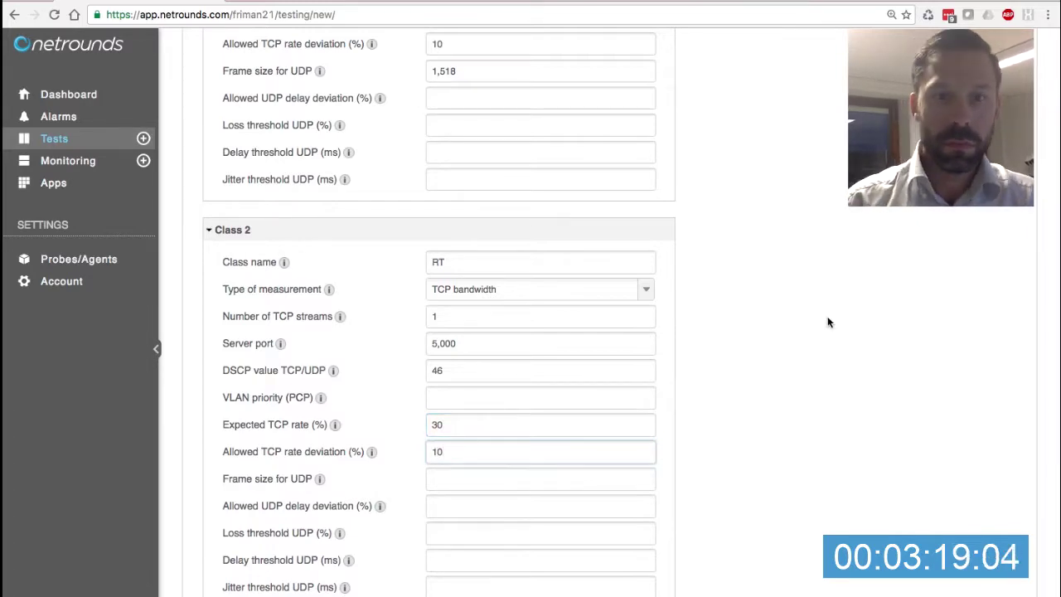
scroll(828, 316, "up", 10)
scroll(816, 346, "up", 5)
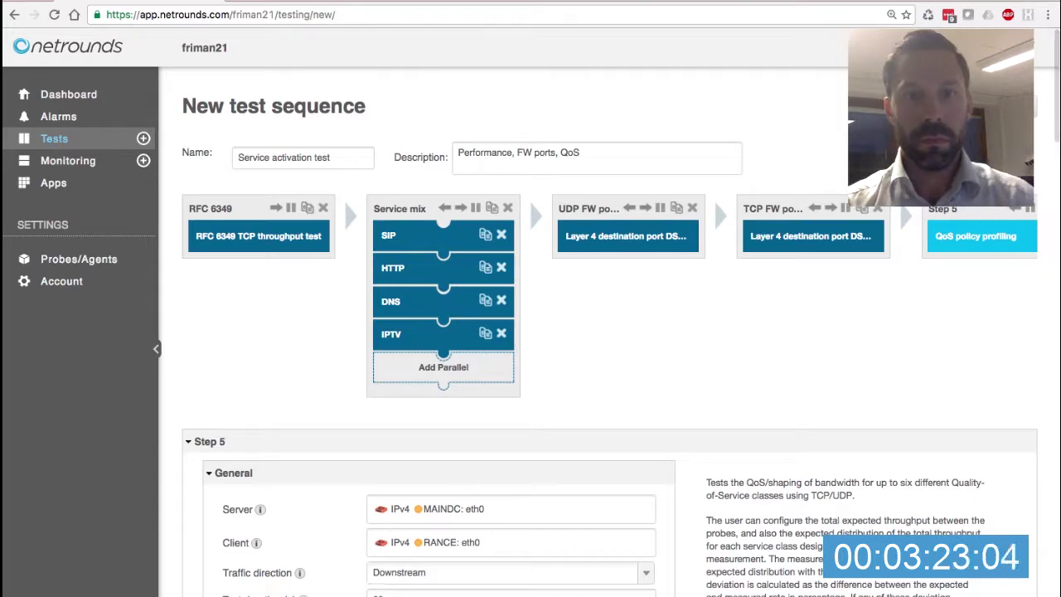
scroll(610, 332, "down", 1)
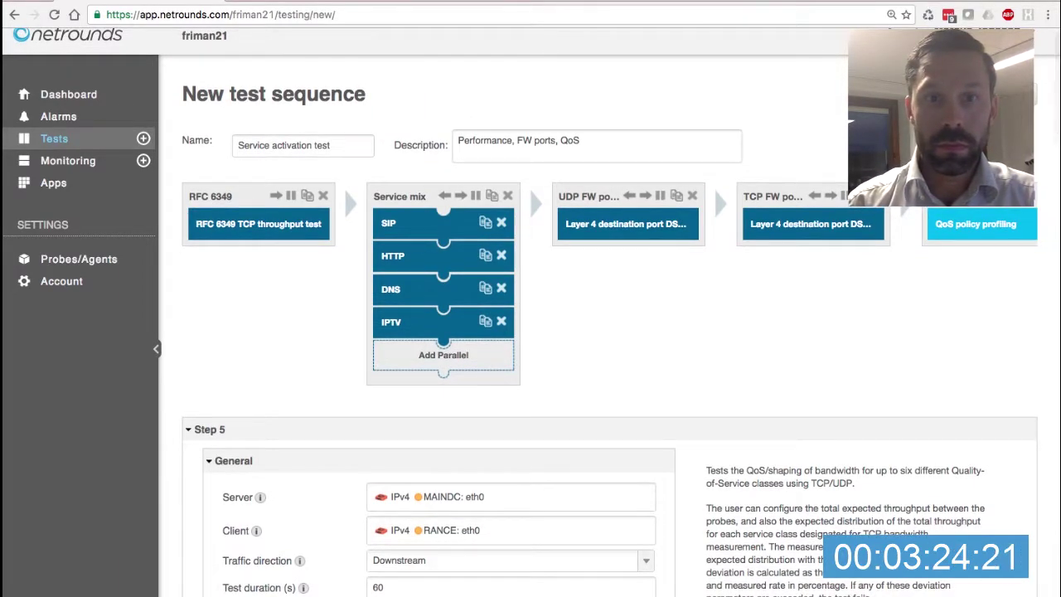